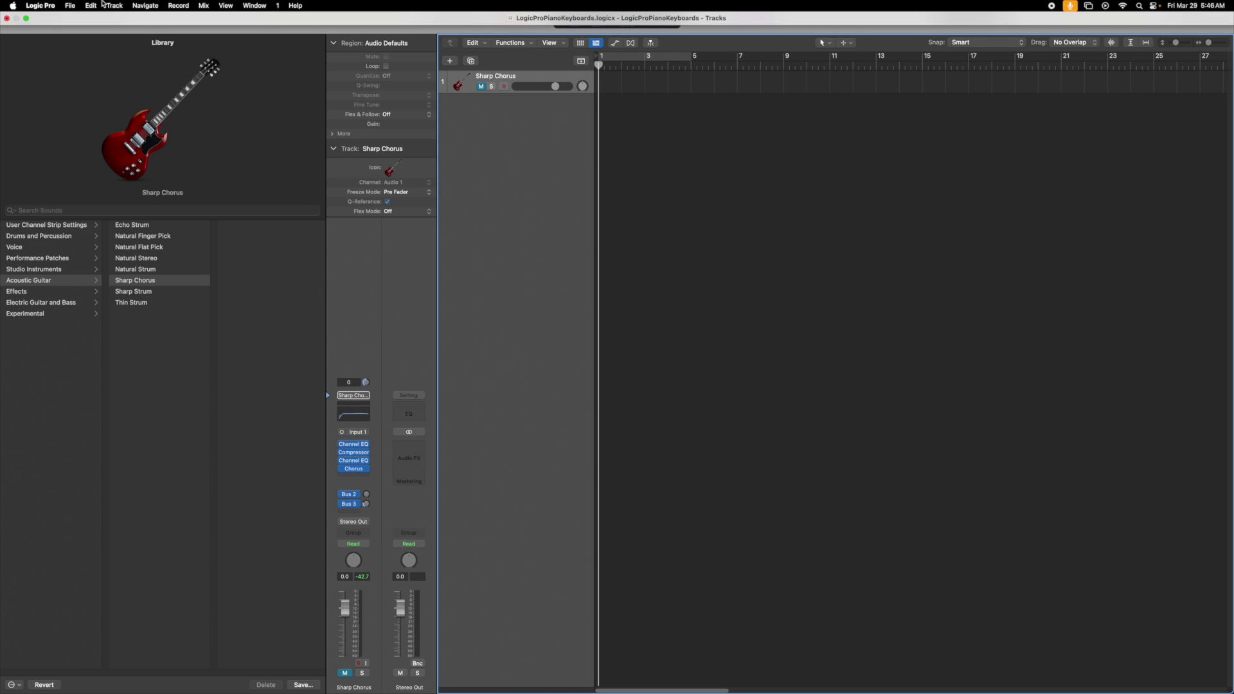
Begin a new track with MIDI Software Instrument selected as its type
{"action": "left_click", "coordinate": [114, 6]}
{"action": "left_click", "coordinate": [125, 20]}
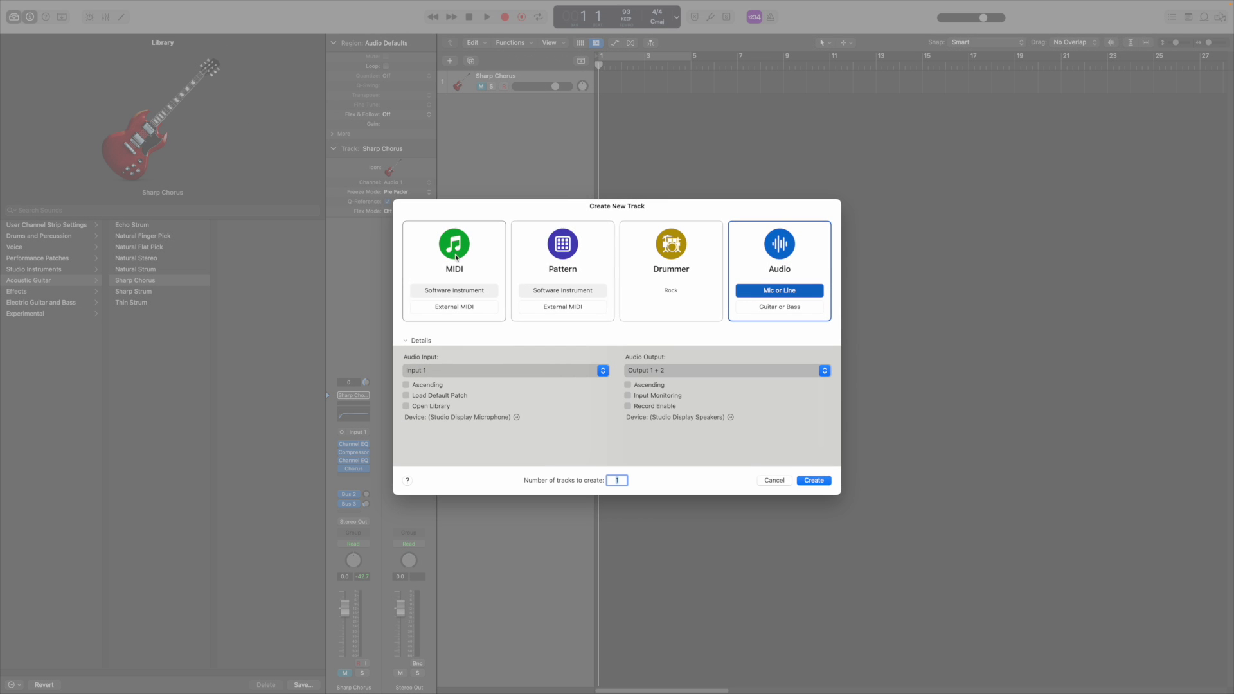
{"action": "left_click", "coordinate": [454, 256]}
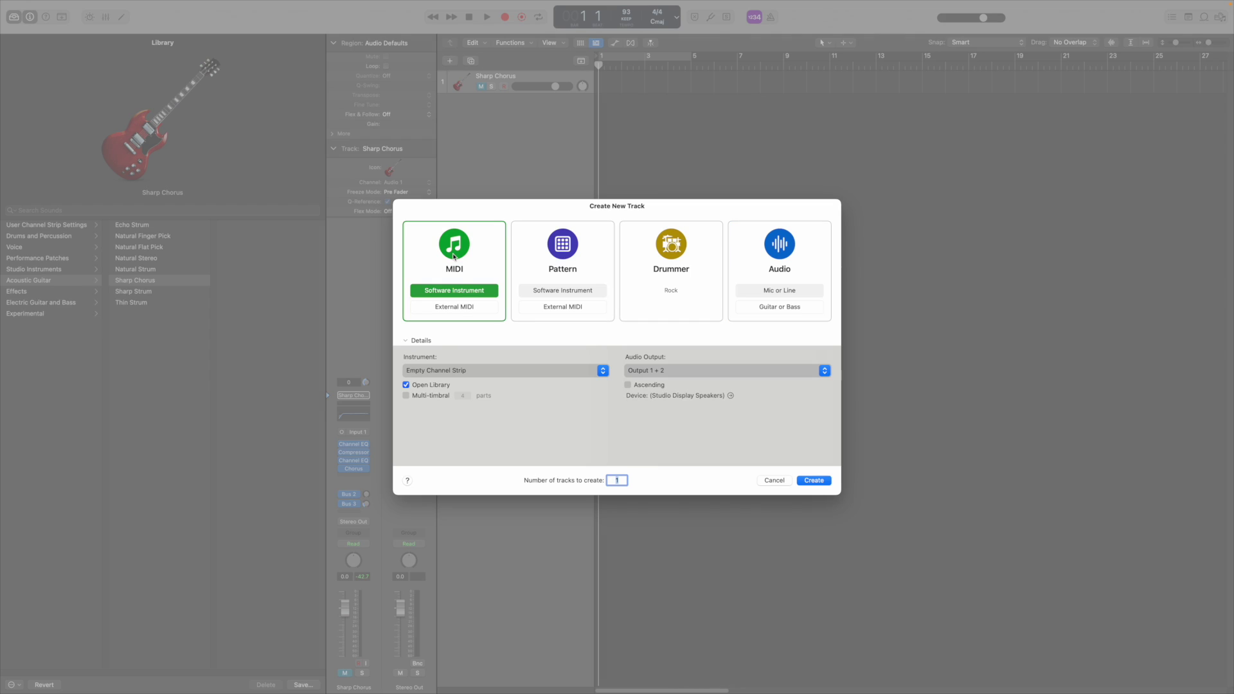
{"action": "left_click", "coordinate": [458, 294]}
Create the Inst 1 track with Open Library enabled and redisplay the Library's All Sounds
{"action": "left_click", "coordinate": [406, 385]}
{"action": "left_click", "coordinate": [407, 386]}
{"action": "left_click", "coordinate": [811, 481]}
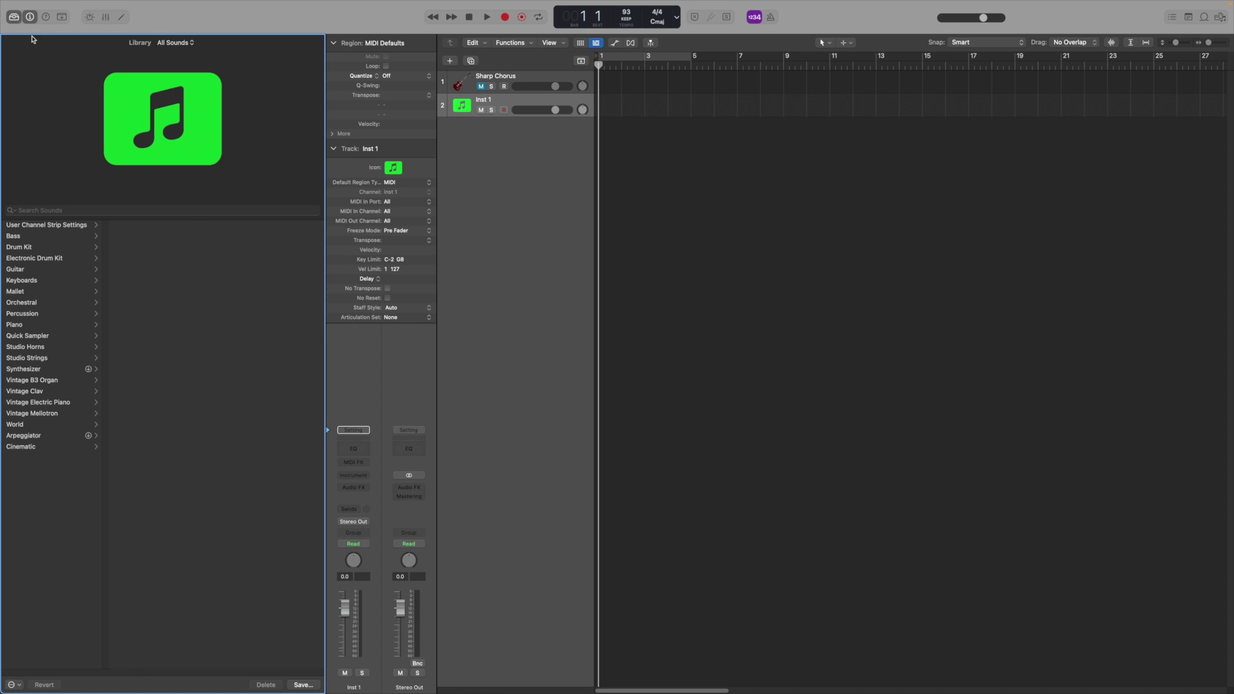
{"action": "left_click", "coordinate": [13, 18]}
{"action": "left_click", "coordinate": [13, 18]}
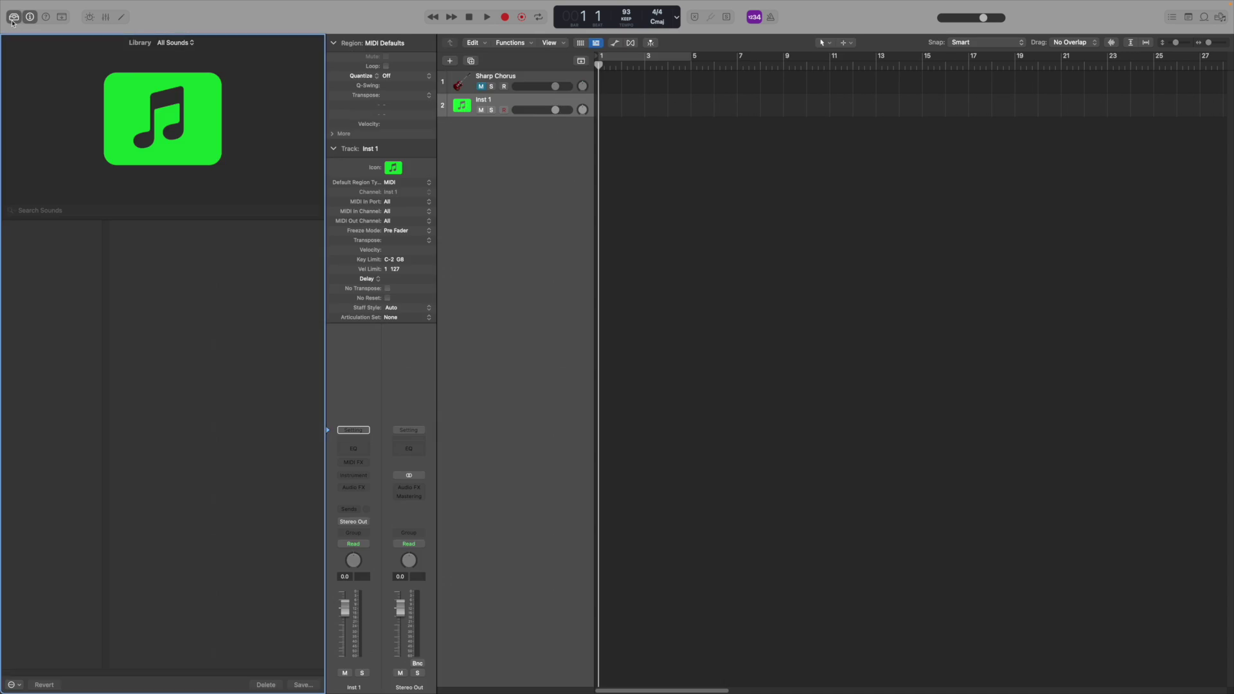
{"action": "left_click", "coordinate": [505, 268]}
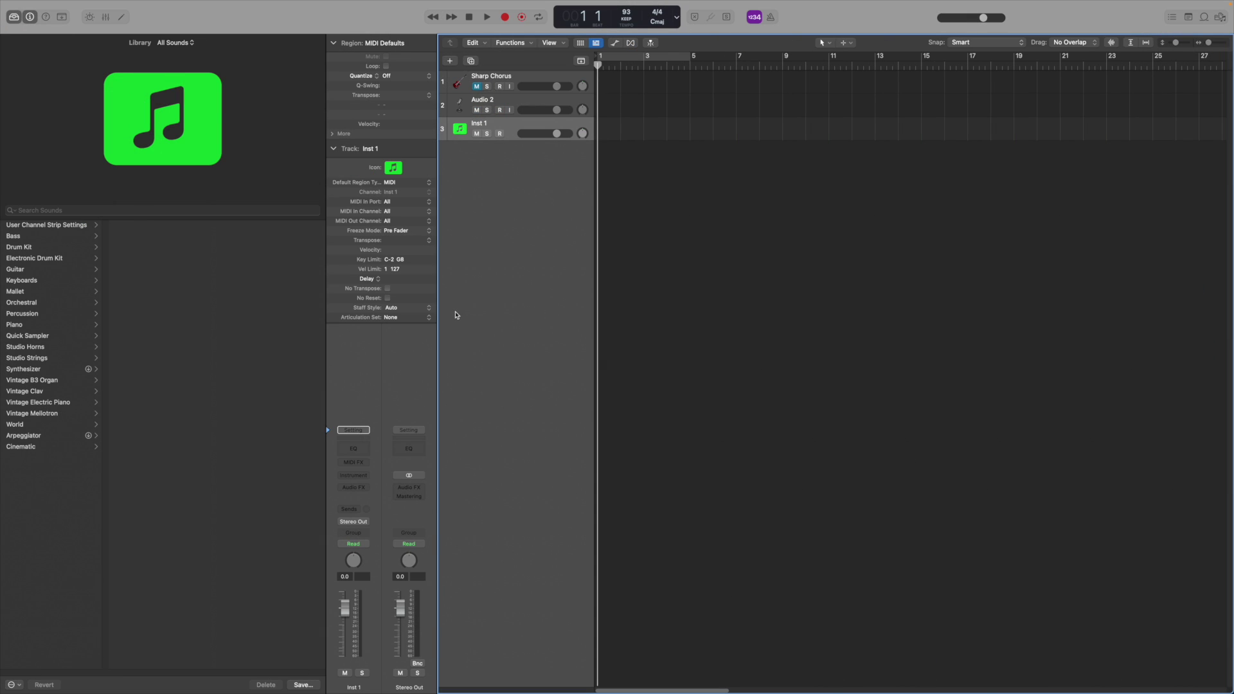
Browse the Processed piano sounds and Quick Sampler Pad, Keys and Arpeggiator sounds
{"action": "left_click", "coordinate": [28, 326]}
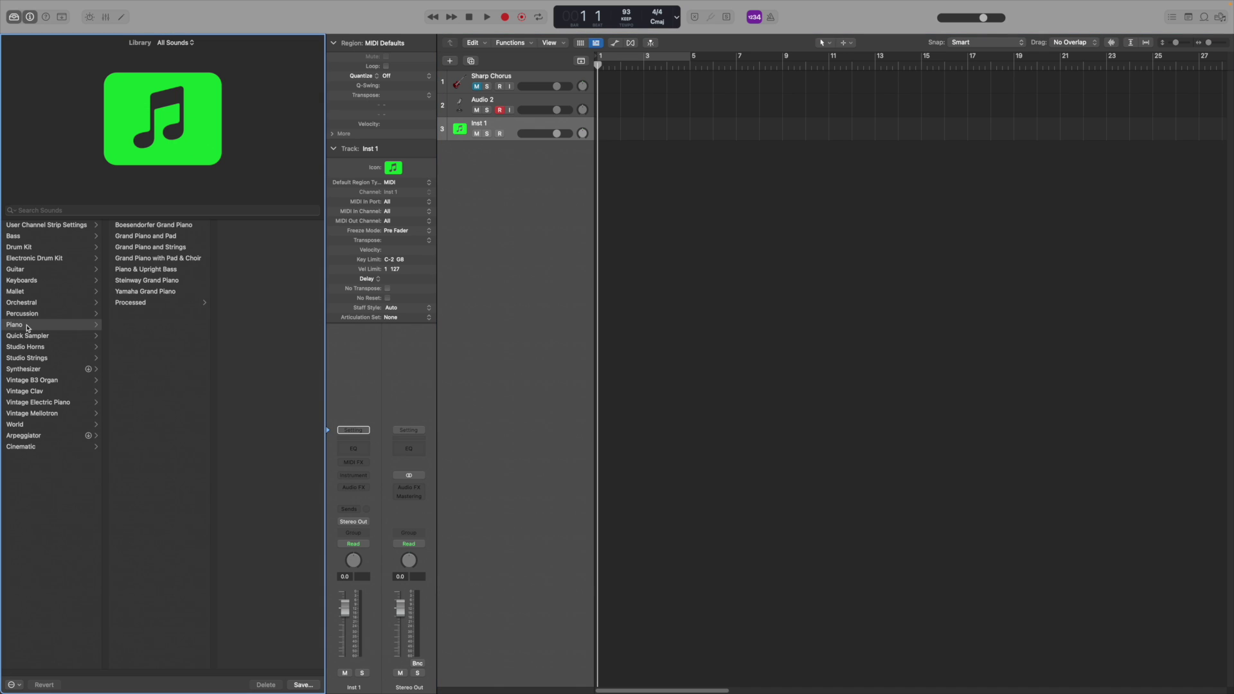
{"action": "left_click", "coordinate": [140, 305]}
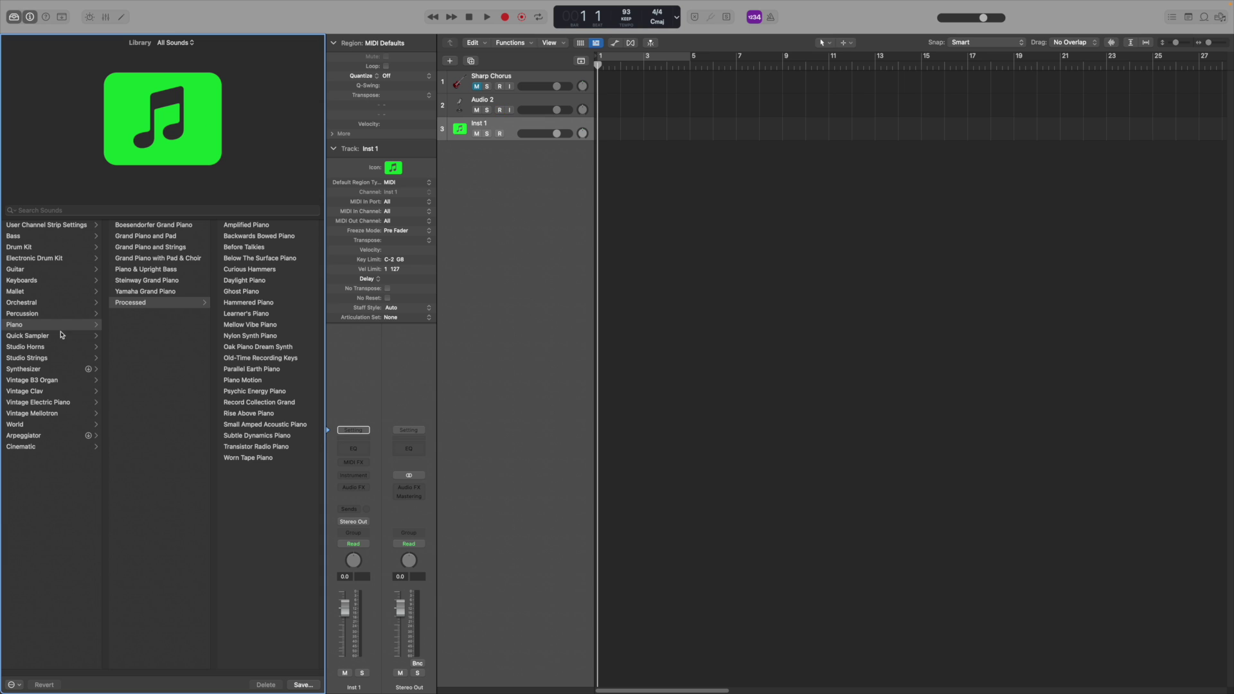
{"action": "left_click", "coordinate": [35, 339]}
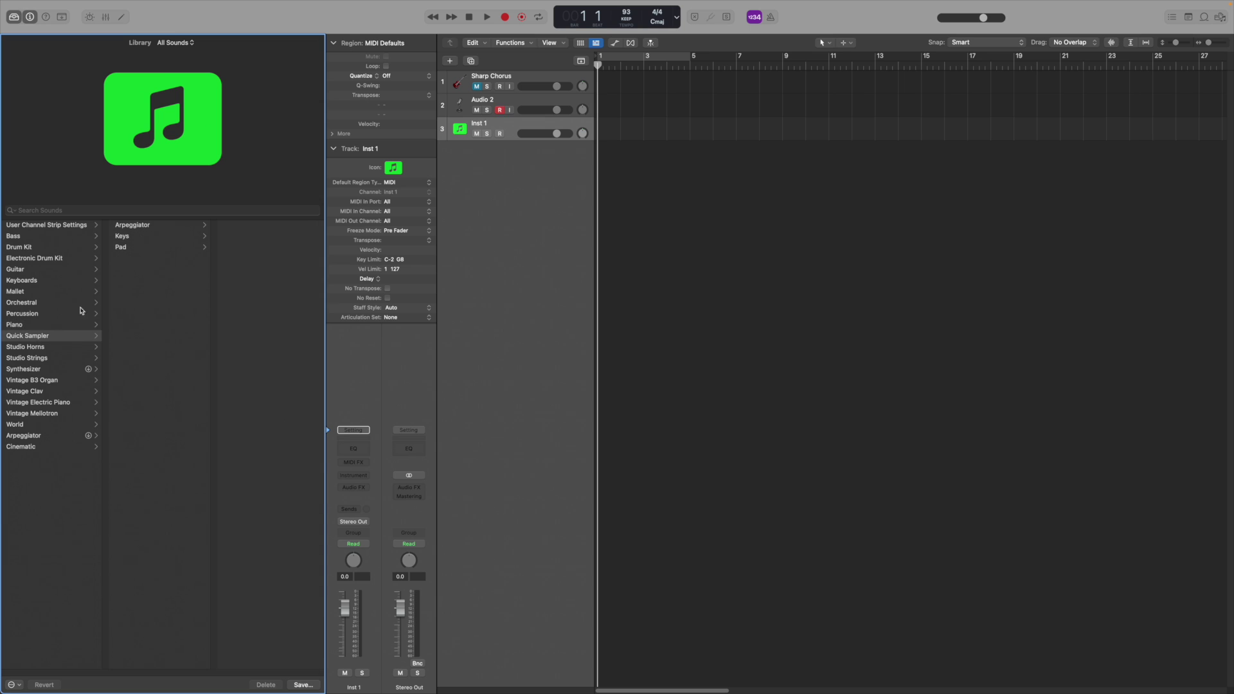
{"action": "left_click", "coordinate": [126, 251]}
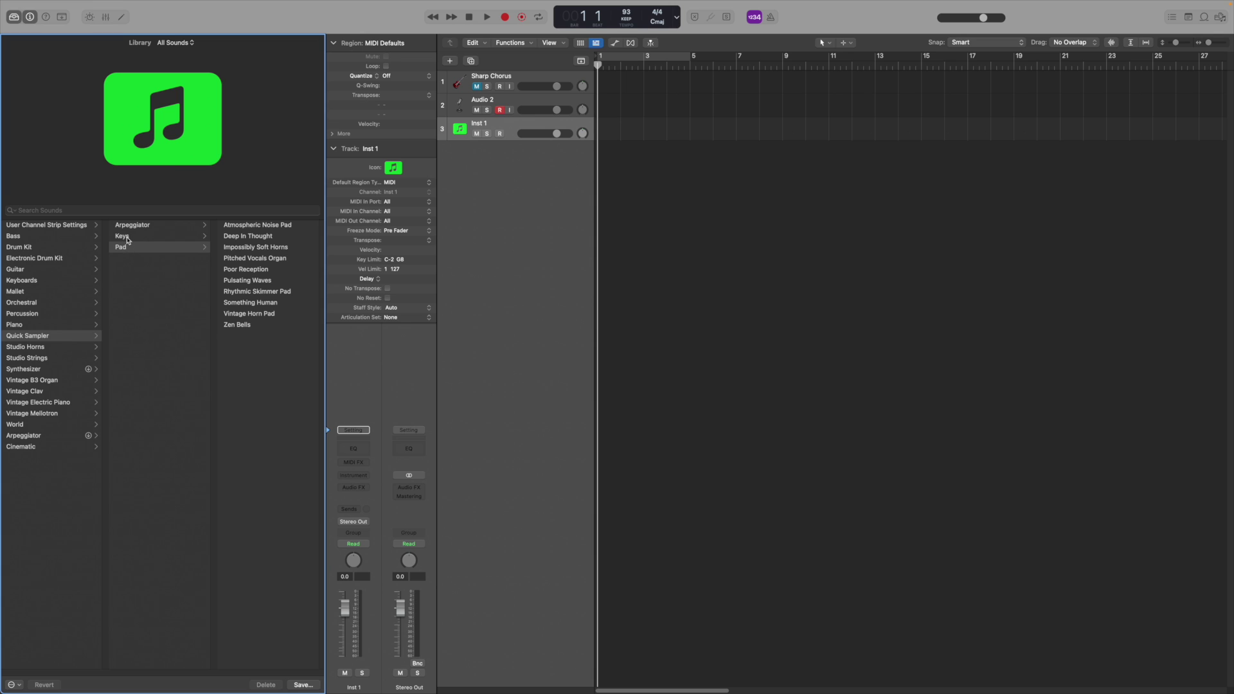
{"action": "left_click", "coordinate": [127, 239]}
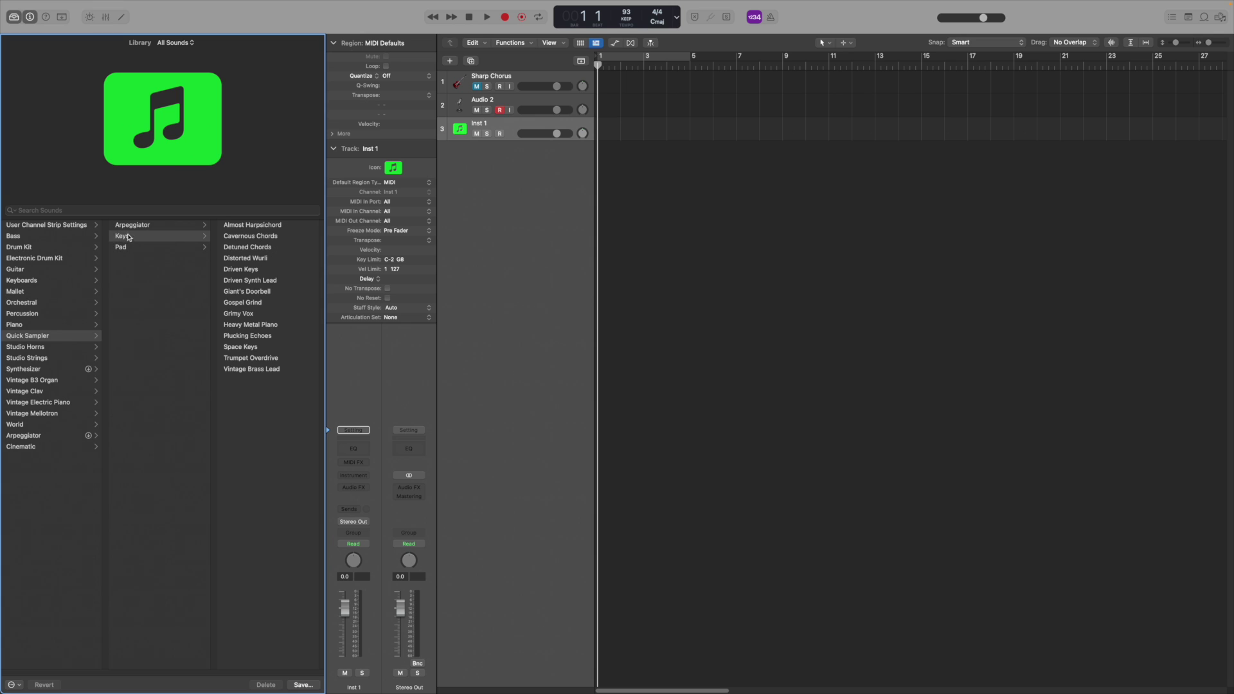
{"action": "left_click", "coordinate": [131, 229]}
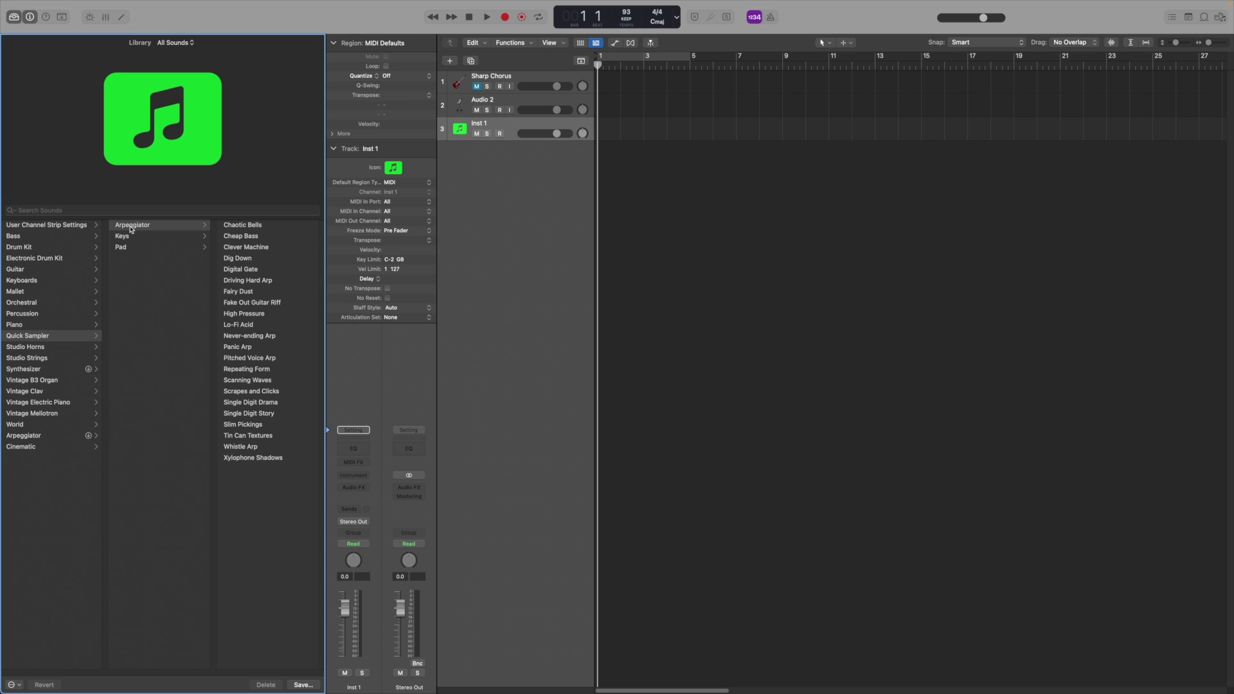
Browse the Synthesizer Experimental, Strings, Pad and Lead sounds
{"action": "left_click", "coordinate": [51, 372]}
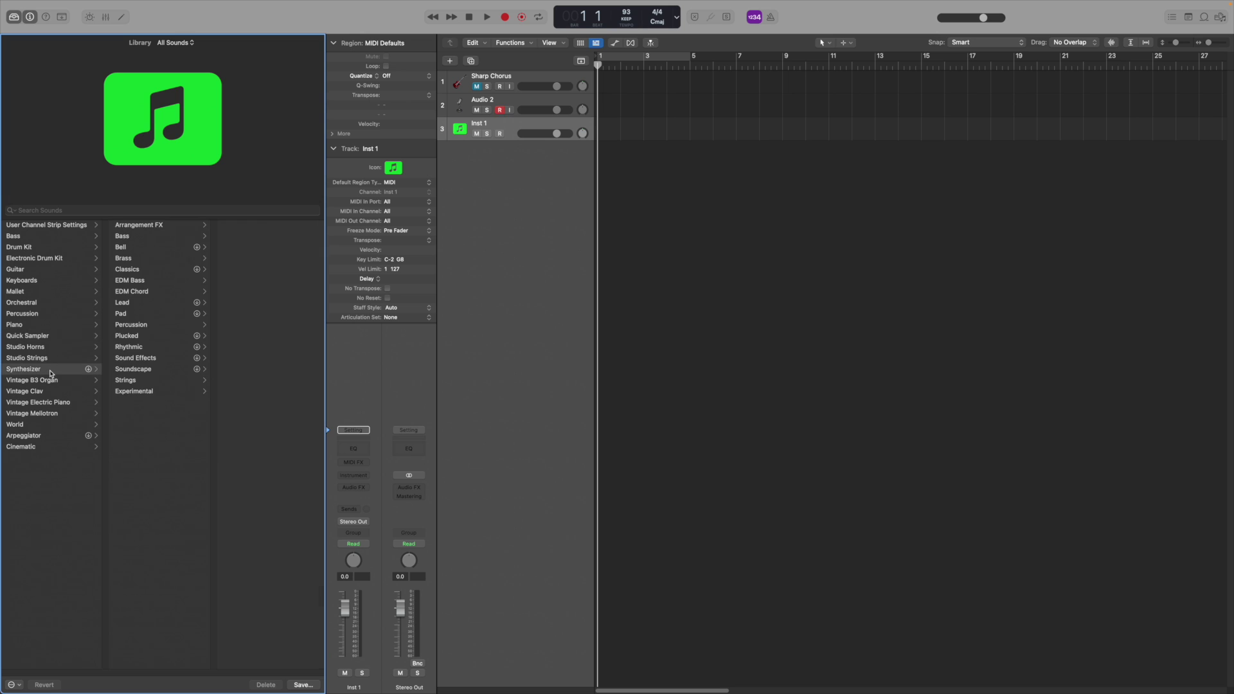
{"action": "left_click", "coordinate": [175, 394]}
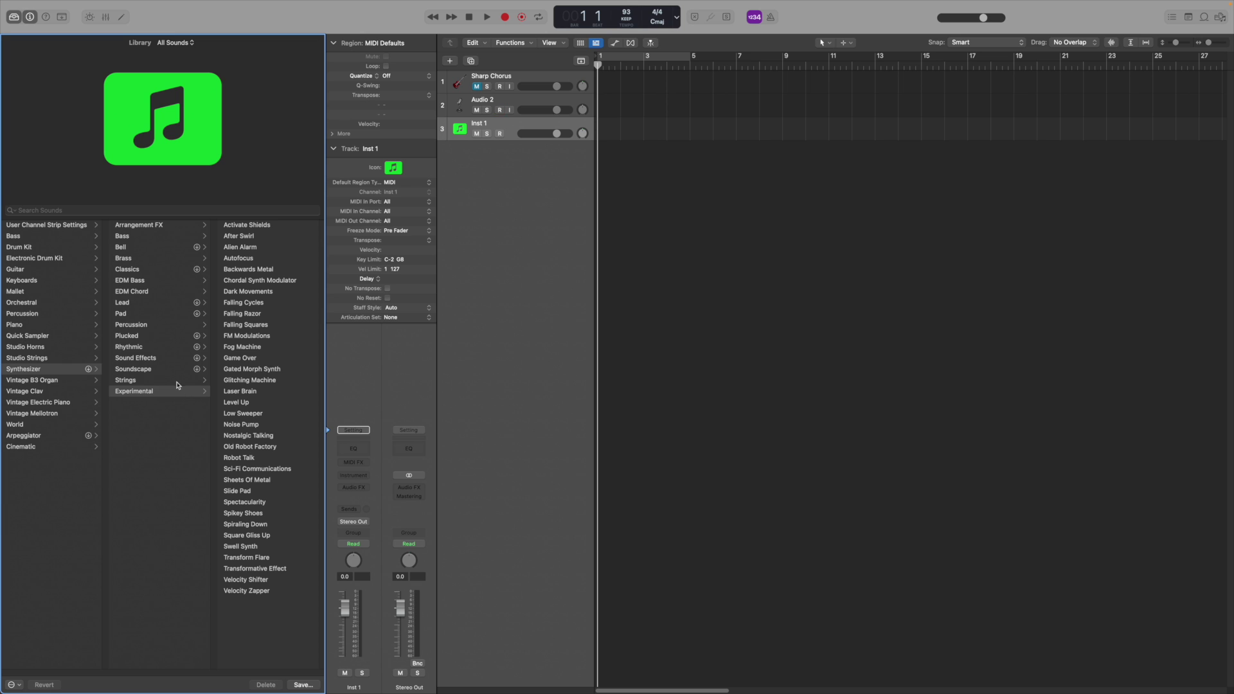
{"action": "left_click", "coordinate": [178, 382]}
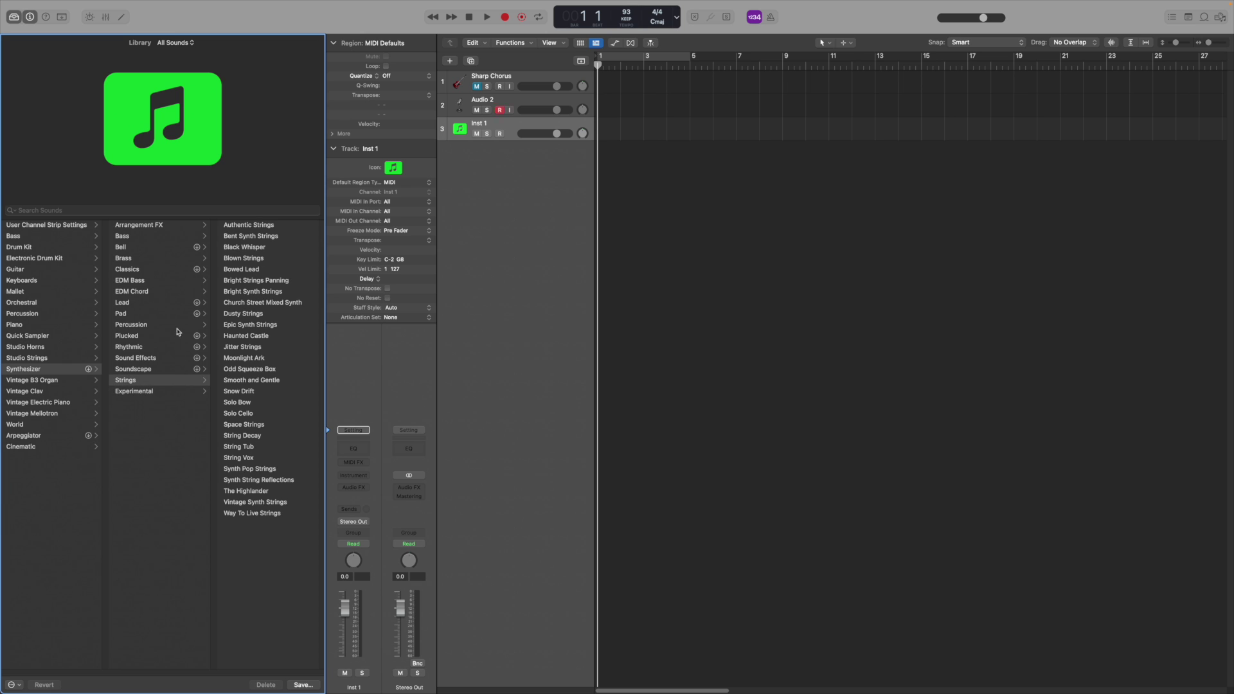
{"action": "left_click", "coordinate": [179, 315]}
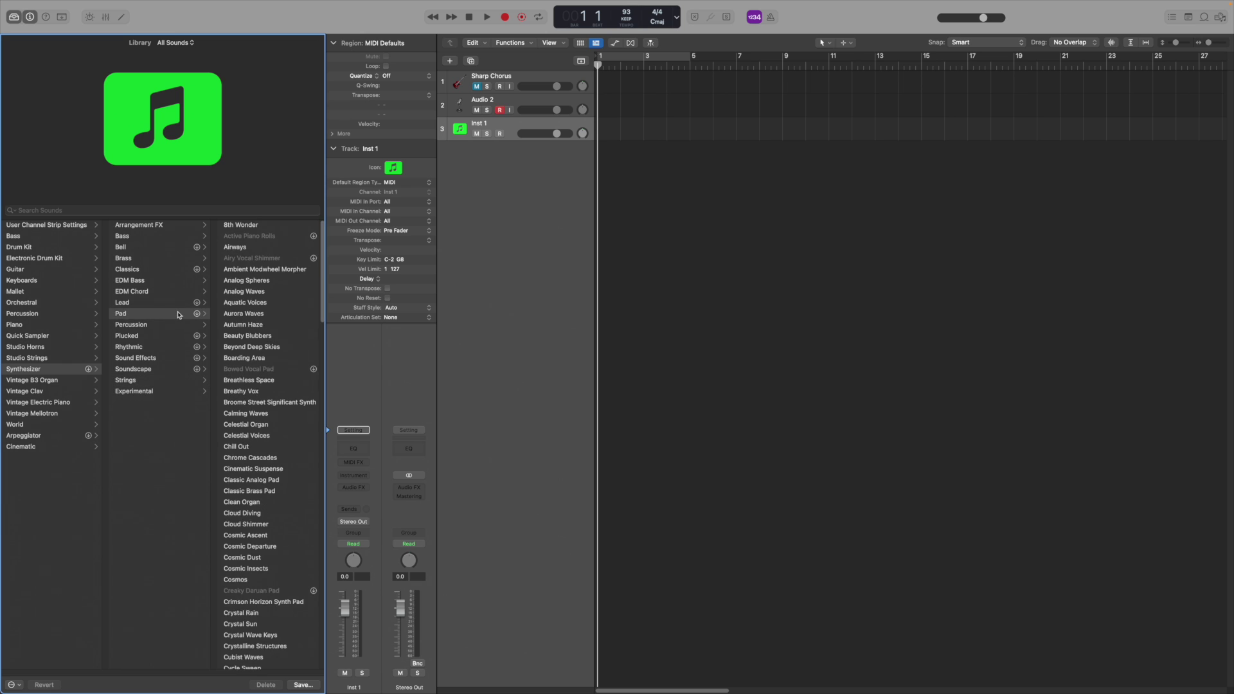
{"action": "left_click", "coordinate": [176, 303]}
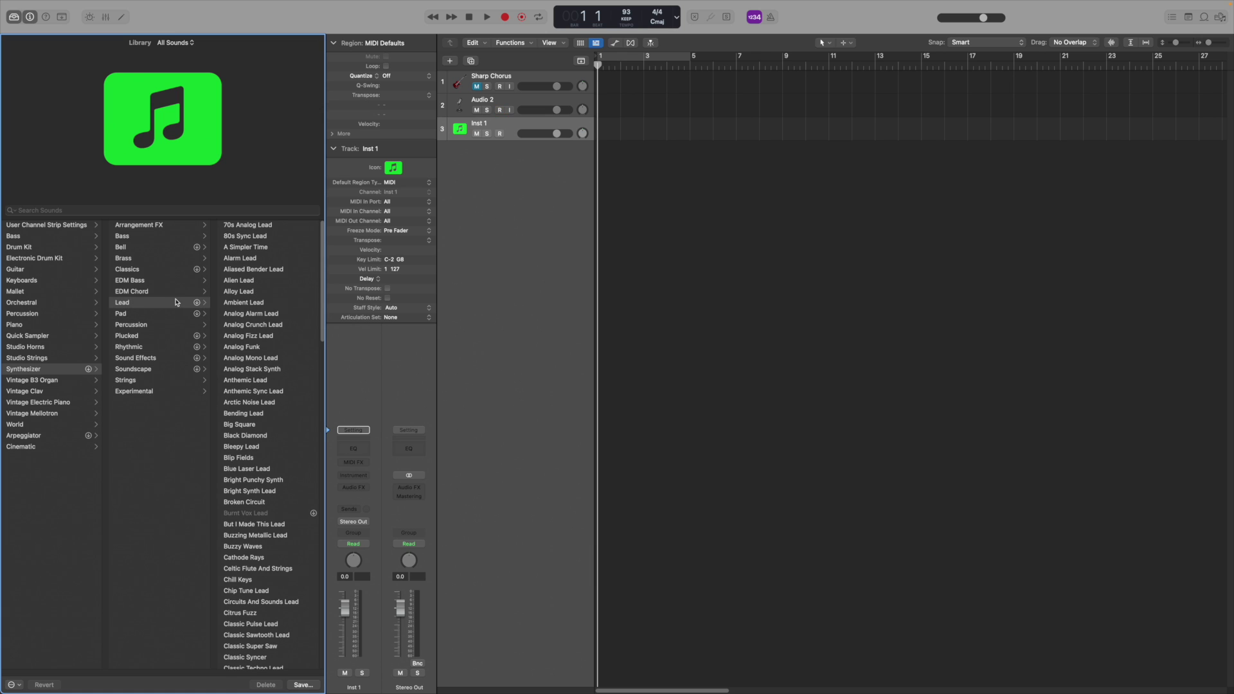
Browse Vintage B3 Organ, Clav and Electric Piano sounds, then Vintage Mellotron, returning to Piano
{"action": "left_click", "coordinate": [36, 382]}
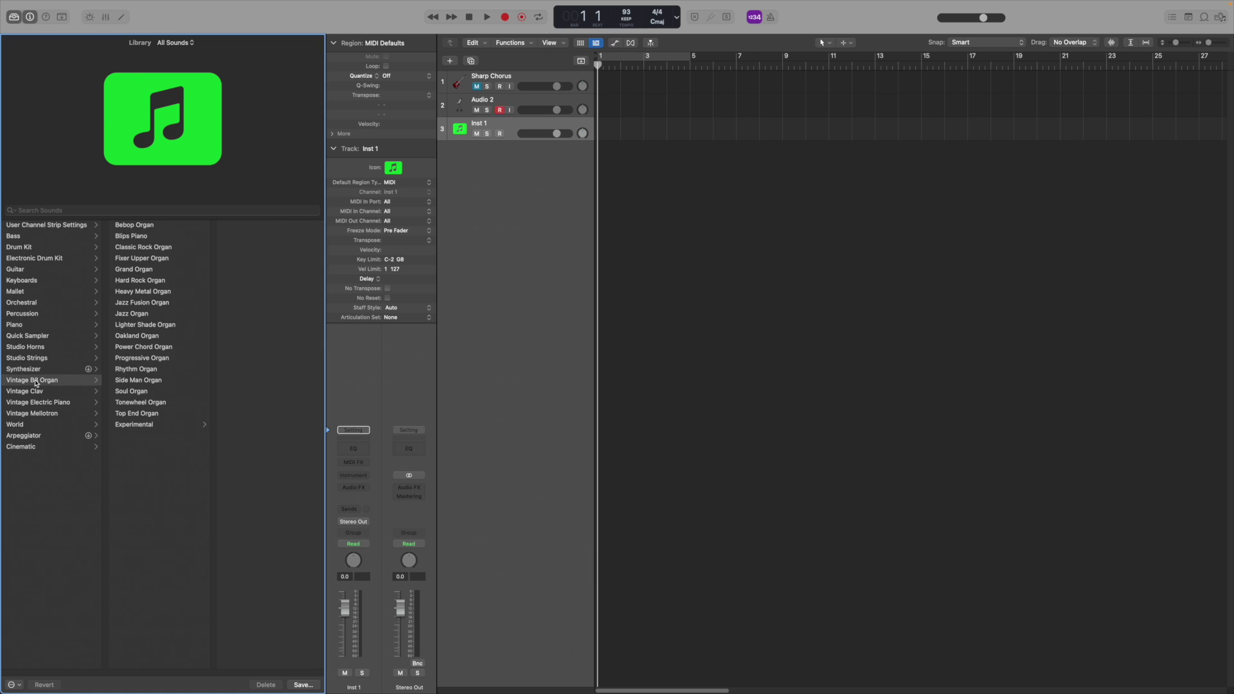
{"action": "left_click", "coordinate": [125, 429]}
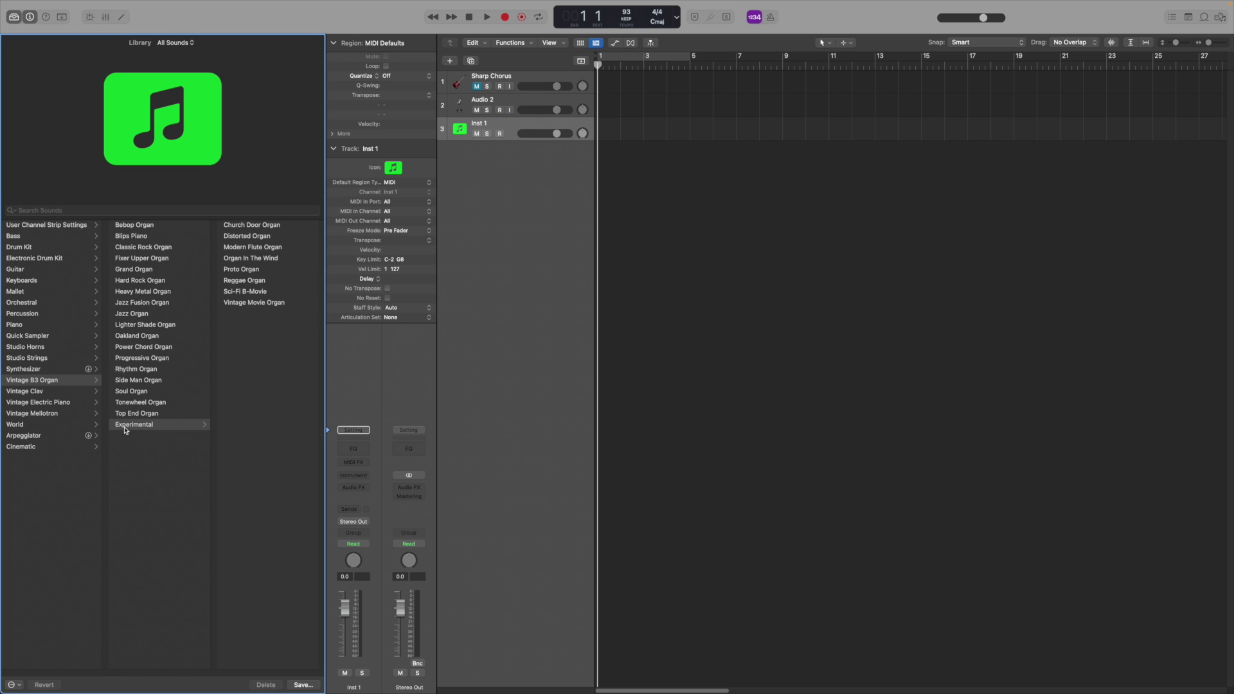
{"action": "left_click", "coordinate": [75, 395]}
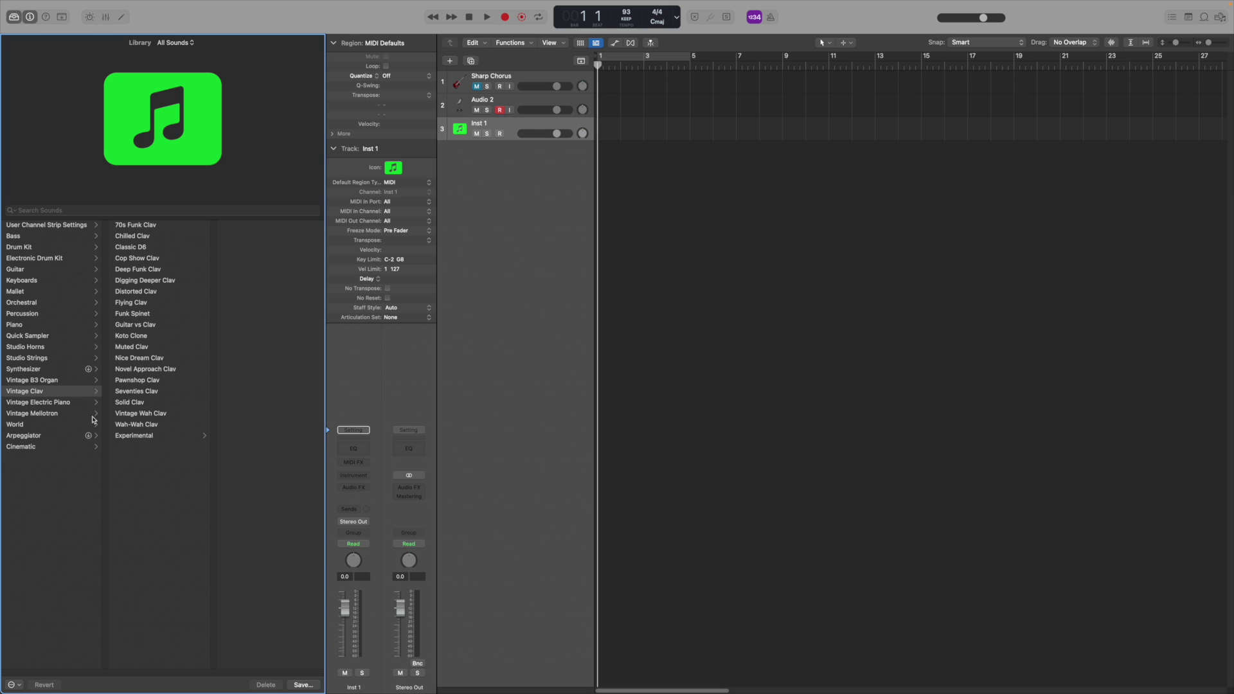
{"action": "left_click", "coordinate": [128, 439]}
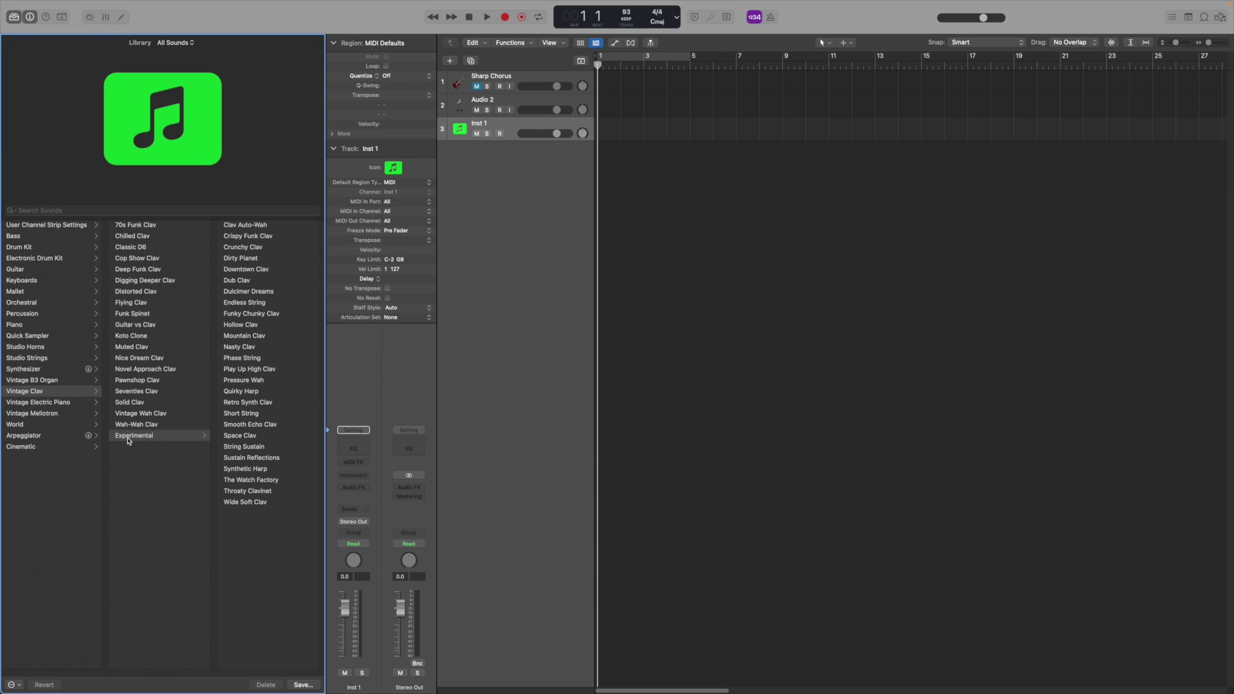
{"action": "left_click", "coordinate": [75, 405]}
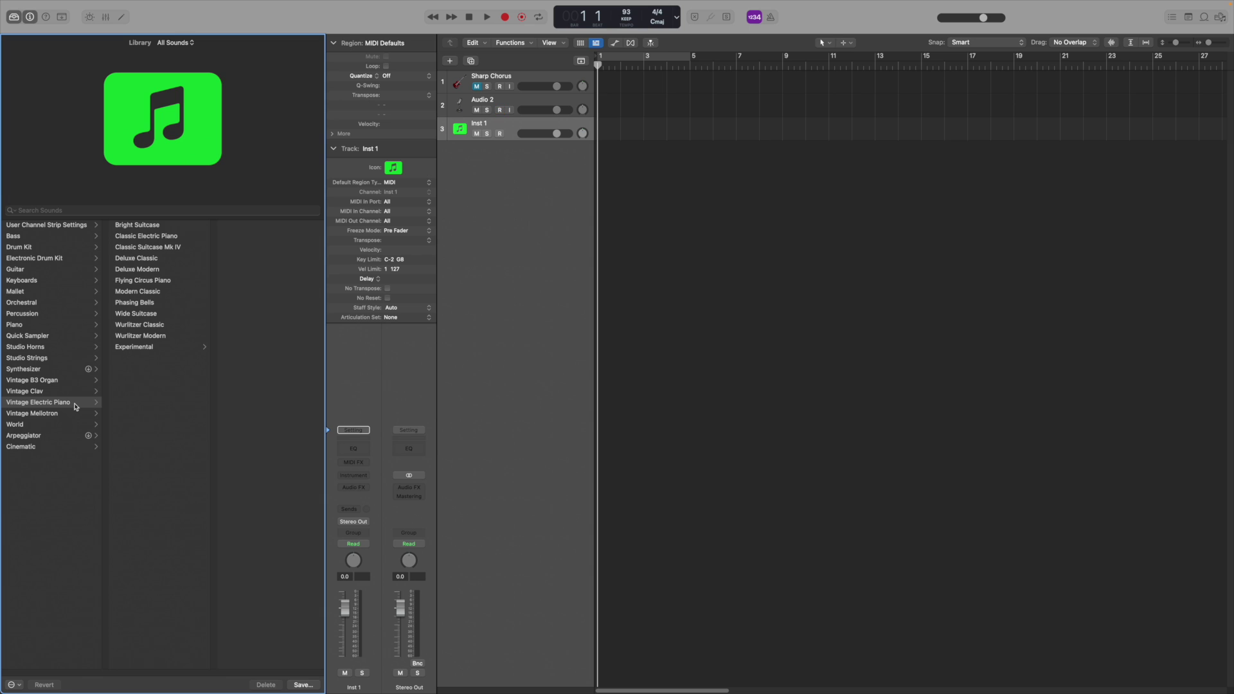
{"action": "left_click", "coordinate": [123, 351]}
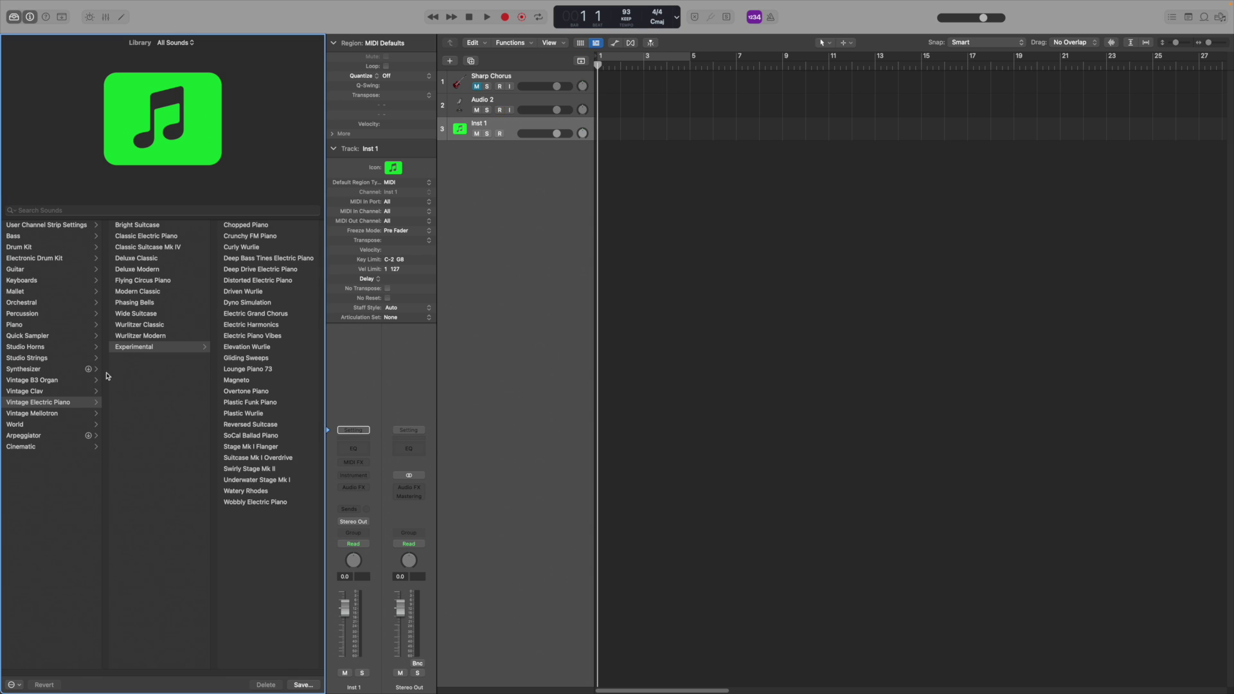
{"action": "left_click", "coordinate": [66, 416]}
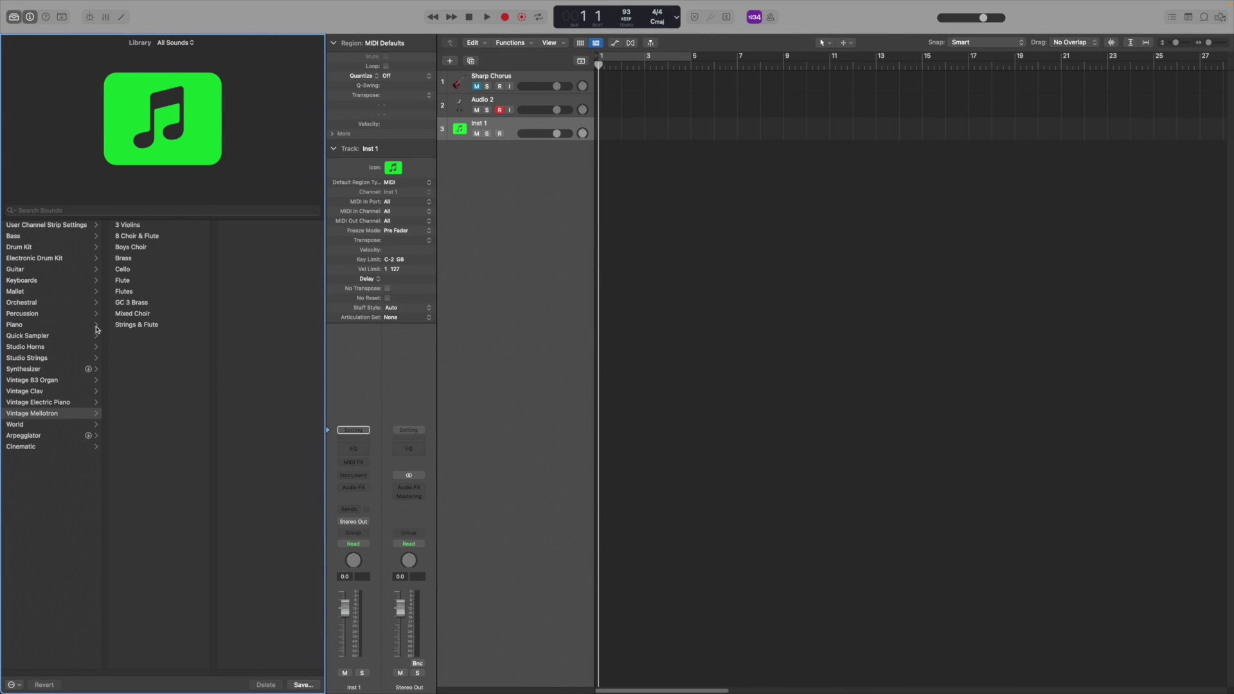
{"action": "left_click", "coordinate": [67, 326]}
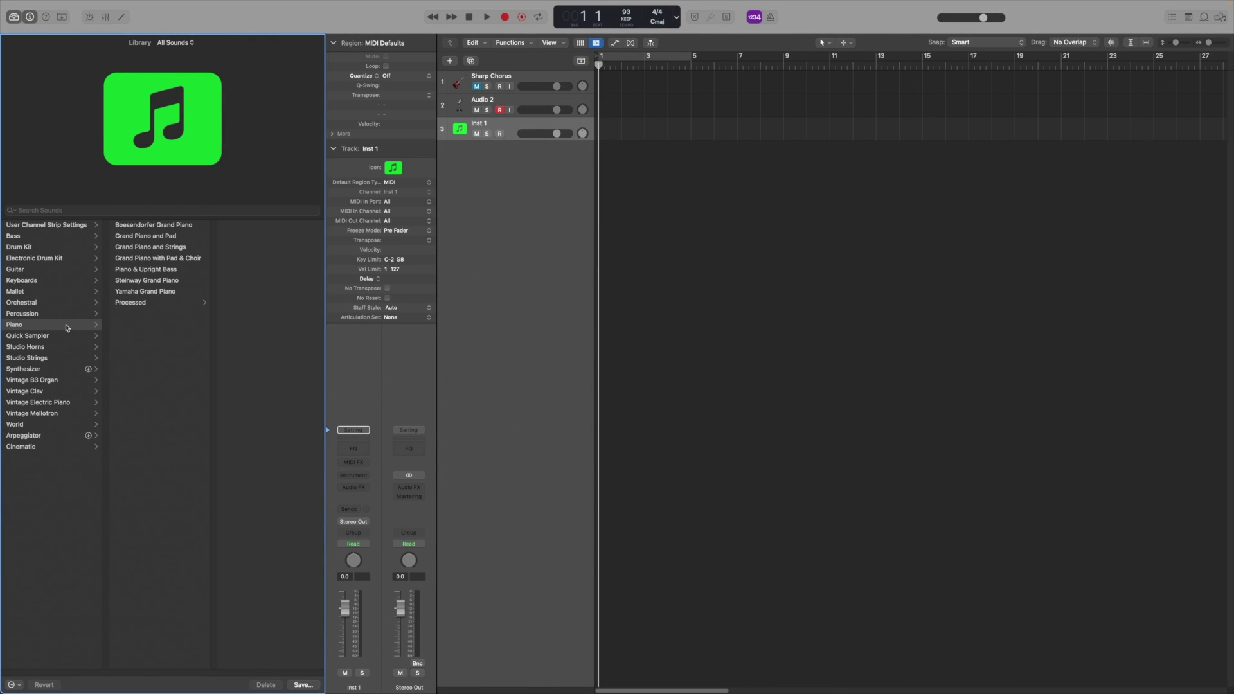
Load Yamaha Grand Piano onto the new track and assign it the black grand piano icon
{"action": "left_click", "coordinate": [136, 293]}
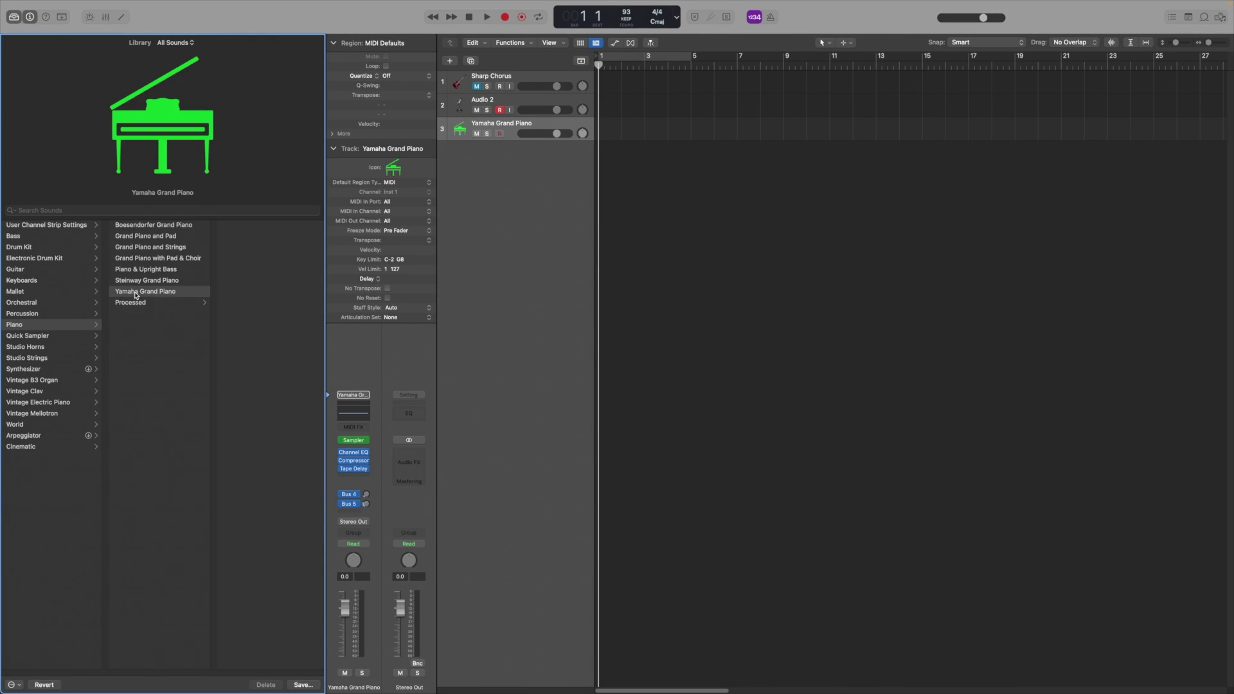
{"action": "left_click", "coordinate": [493, 284]}
{"action": "left_click", "coordinate": [461, 131]}
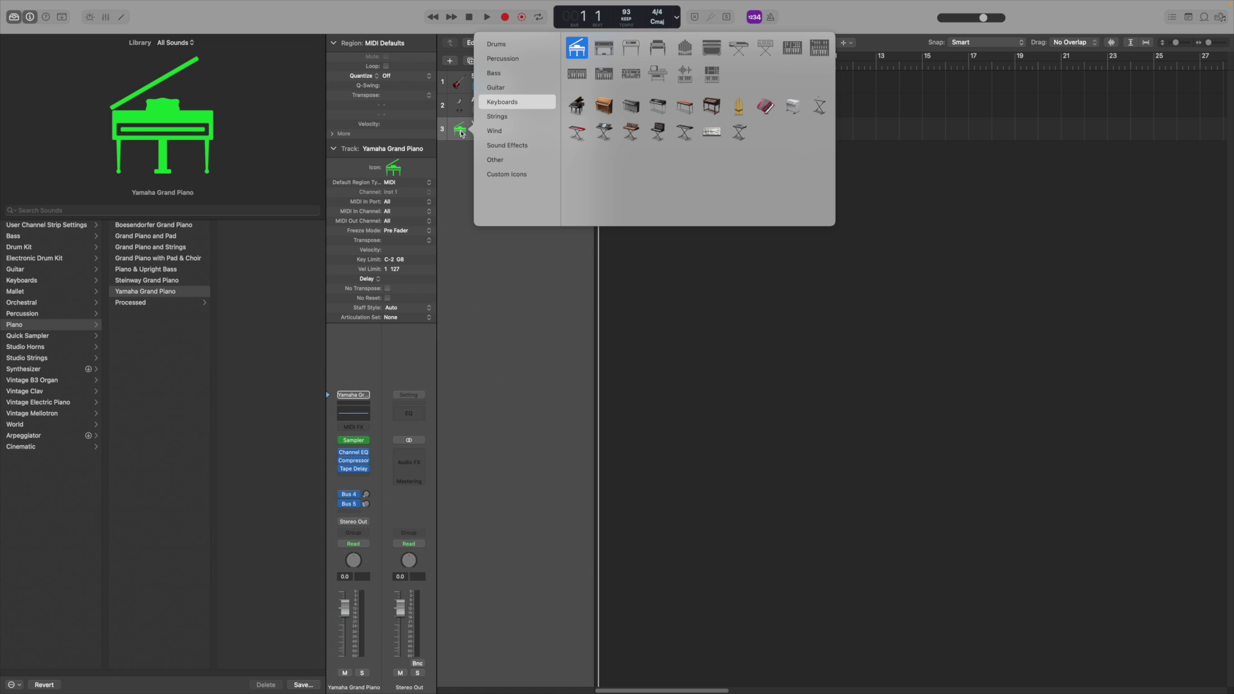
{"action": "left_click", "coordinate": [577, 105]}
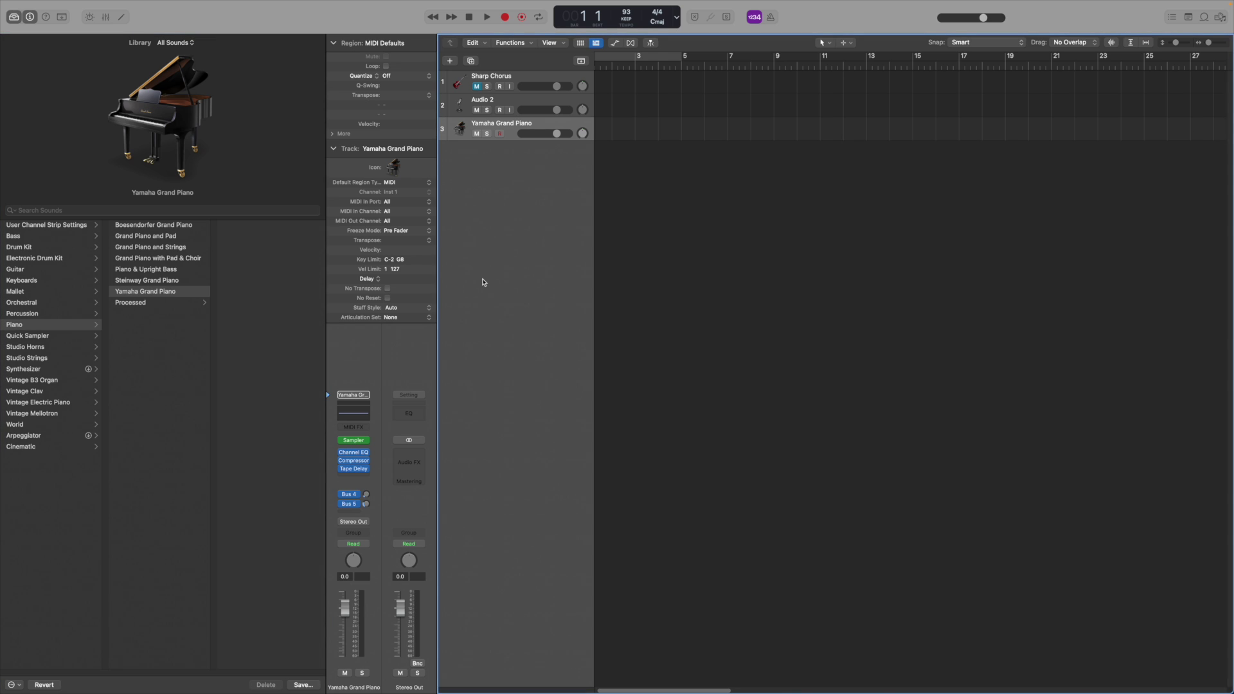
Set both audio output and input devices to Scarlett 2i4 USB and apply the settings
{"action": "left_click", "coordinate": [33, 5]}
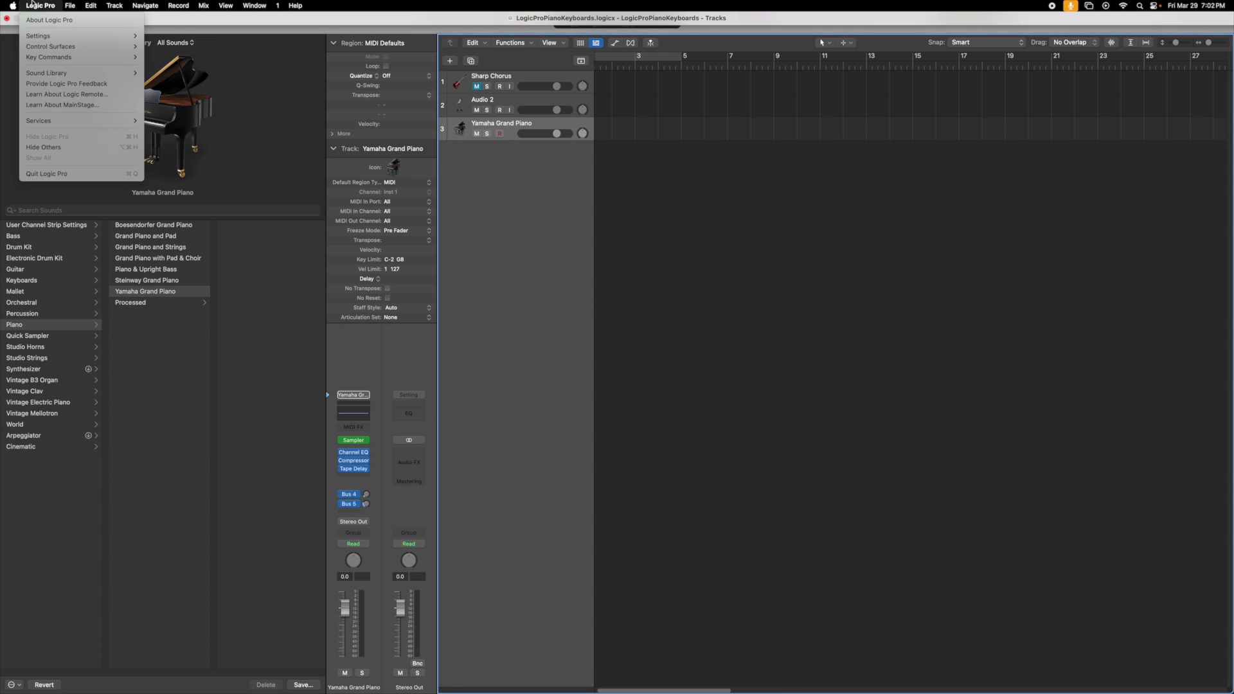
{"action": "mouse_move", "coordinate": [77, 36]}
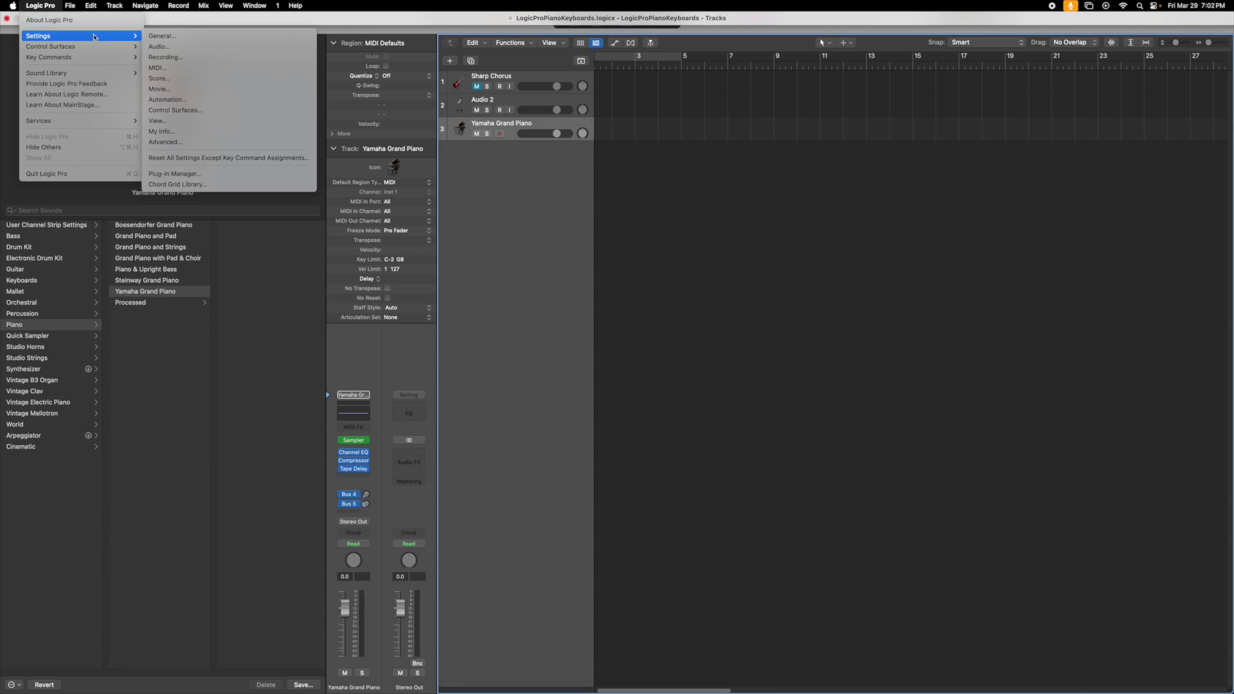
{"action": "left_click", "coordinate": [159, 46]}
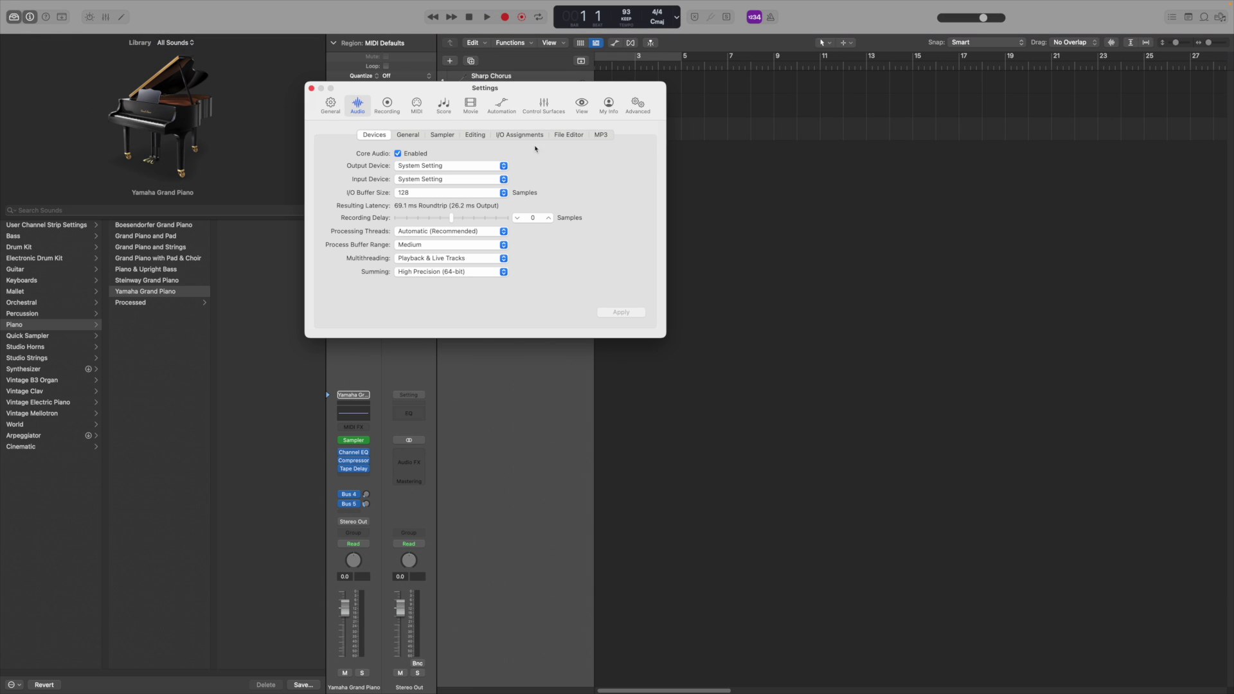
{"action": "left_click", "coordinate": [504, 166]}
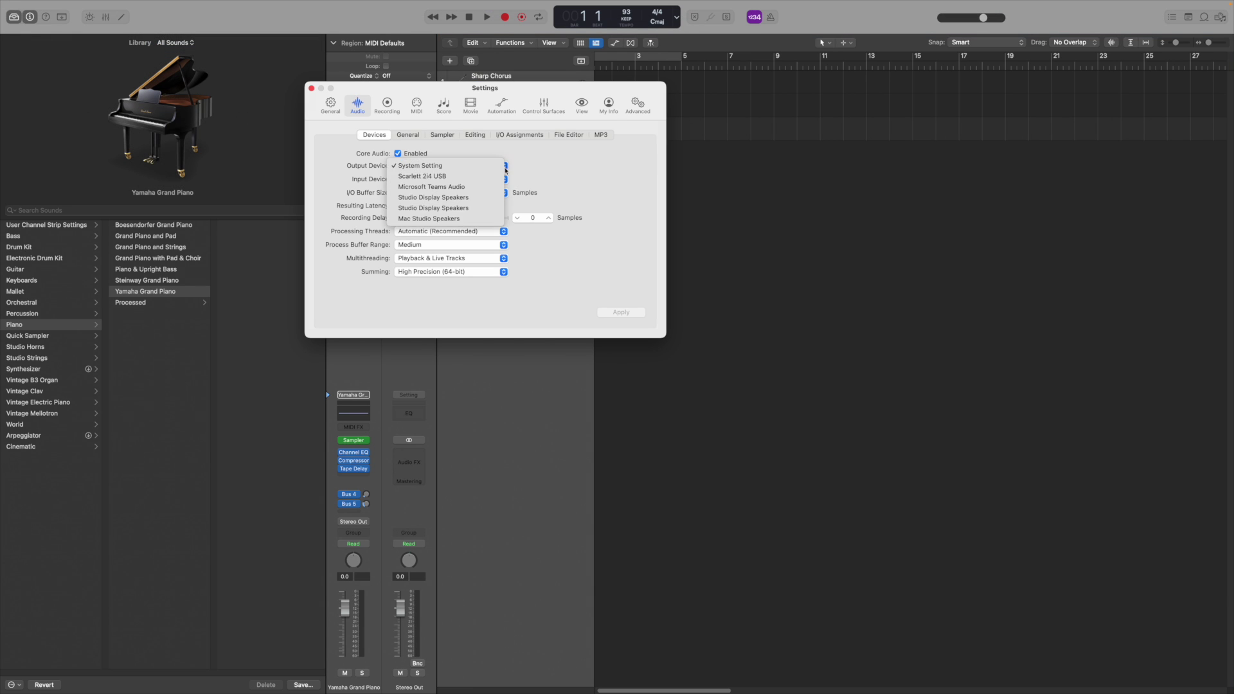
{"action": "left_click", "coordinate": [493, 176]}
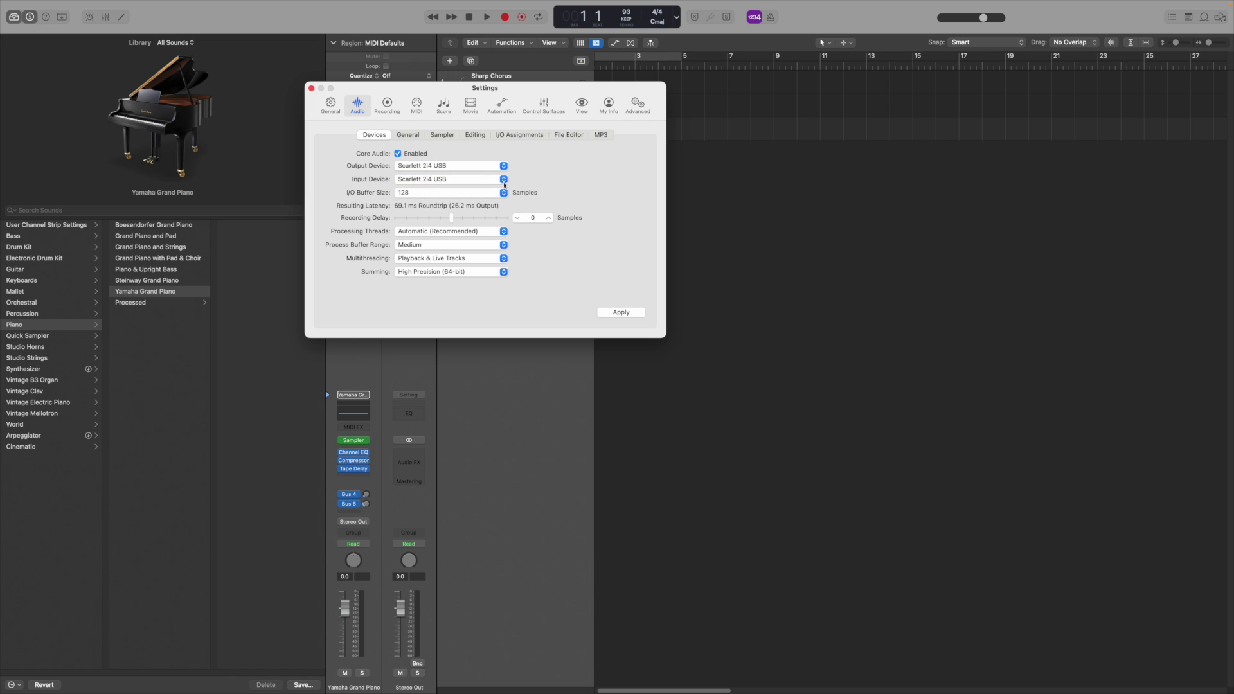
{"action": "left_click", "coordinate": [504, 181]}
{"action": "left_click", "coordinate": [500, 184]}
{"action": "left_click", "coordinate": [626, 316]}
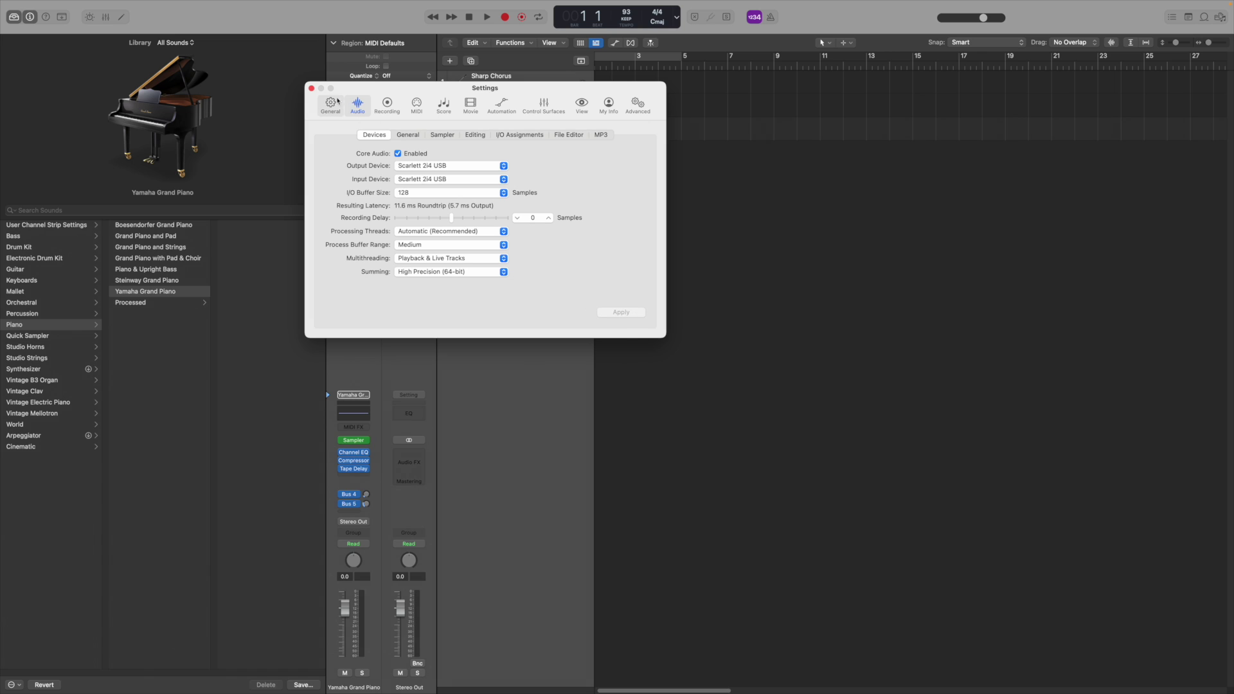
{"action": "left_click", "coordinate": [312, 88]}
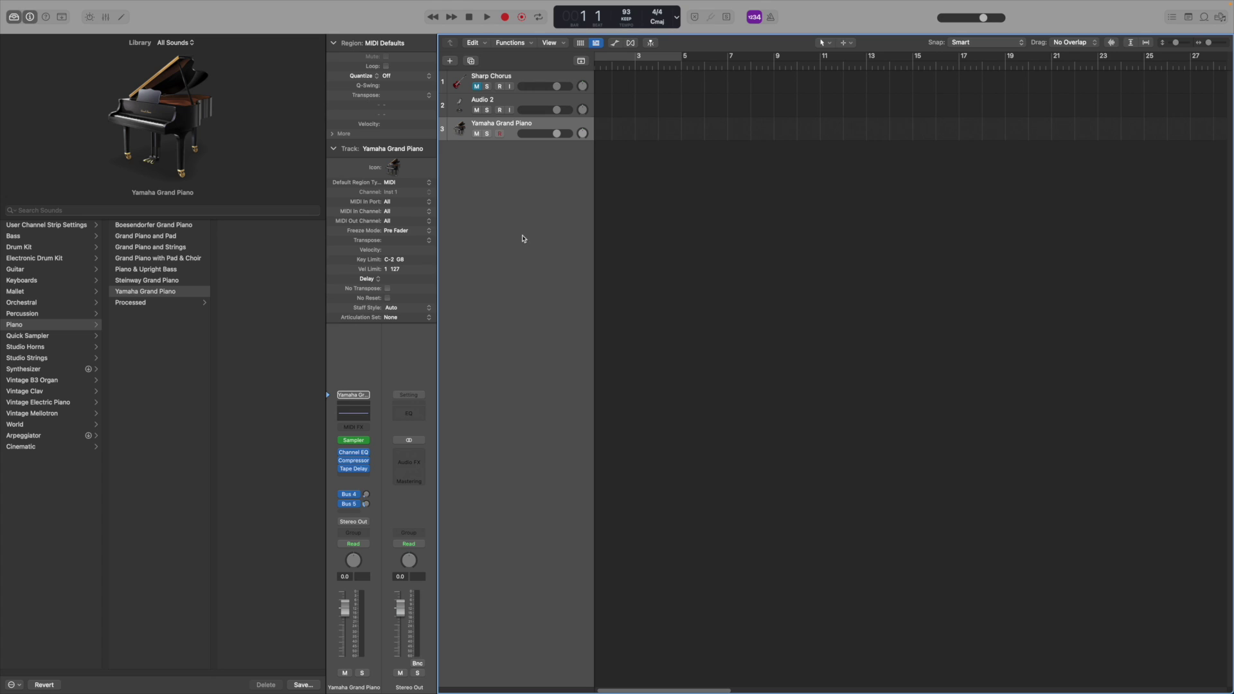
Turn the metronome click on
{"action": "left_click", "coordinate": [771, 19]}
{"action": "left_click", "coordinate": [773, 21]}
{"action": "left_click", "coordinate": [773, 22]}
Lower the metronome click volume slightly in Metronome Settings
{"action": "mouse_move", "coordinate": [257, 4]}
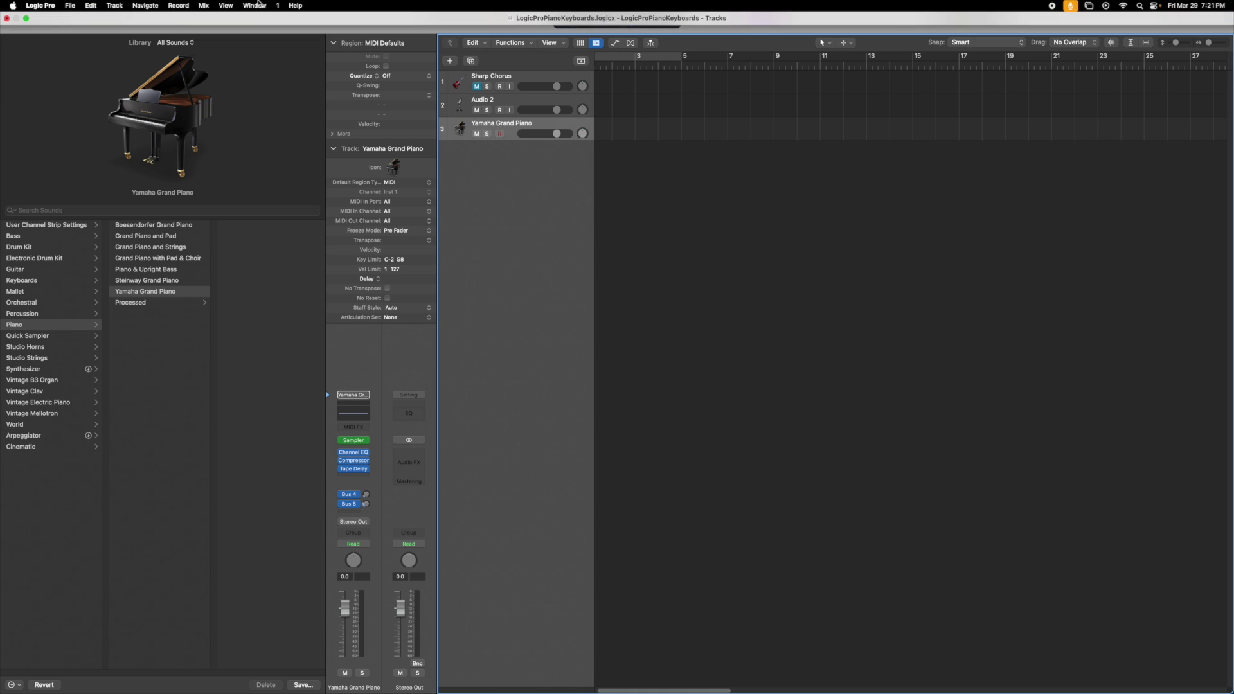
{"action": "left_click", "coordinate": [178, 6]}
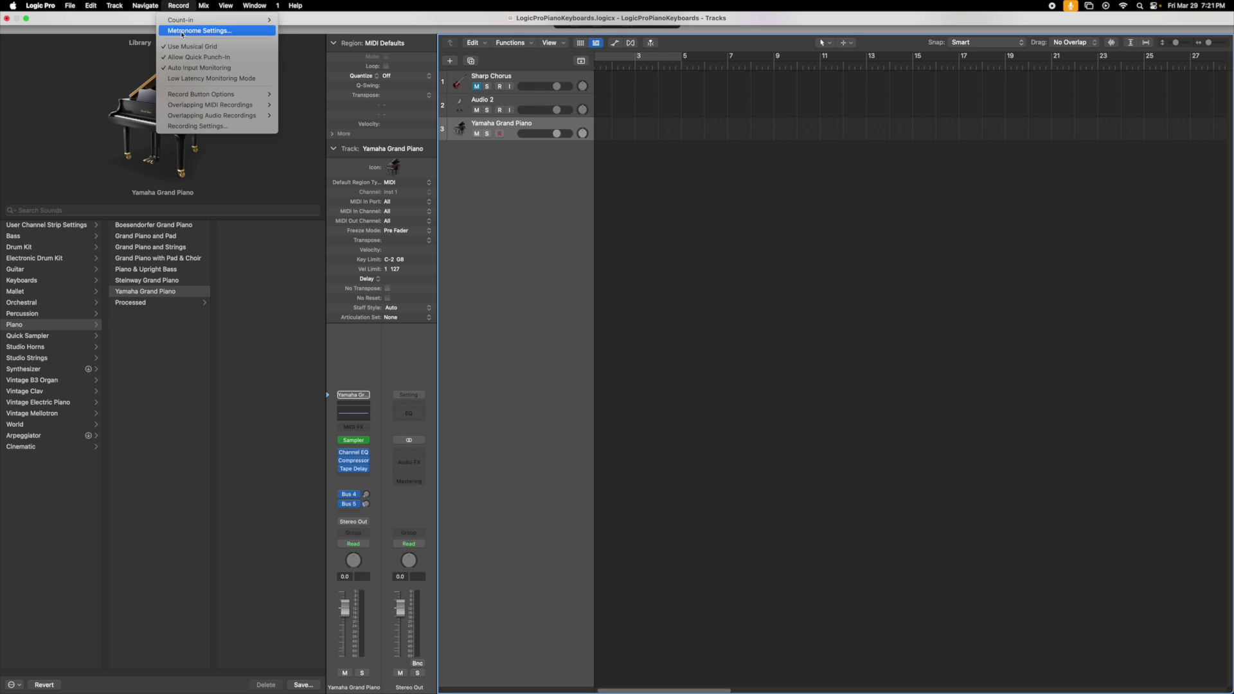
{"action": "left_click", "coordinate": [183, 31]}
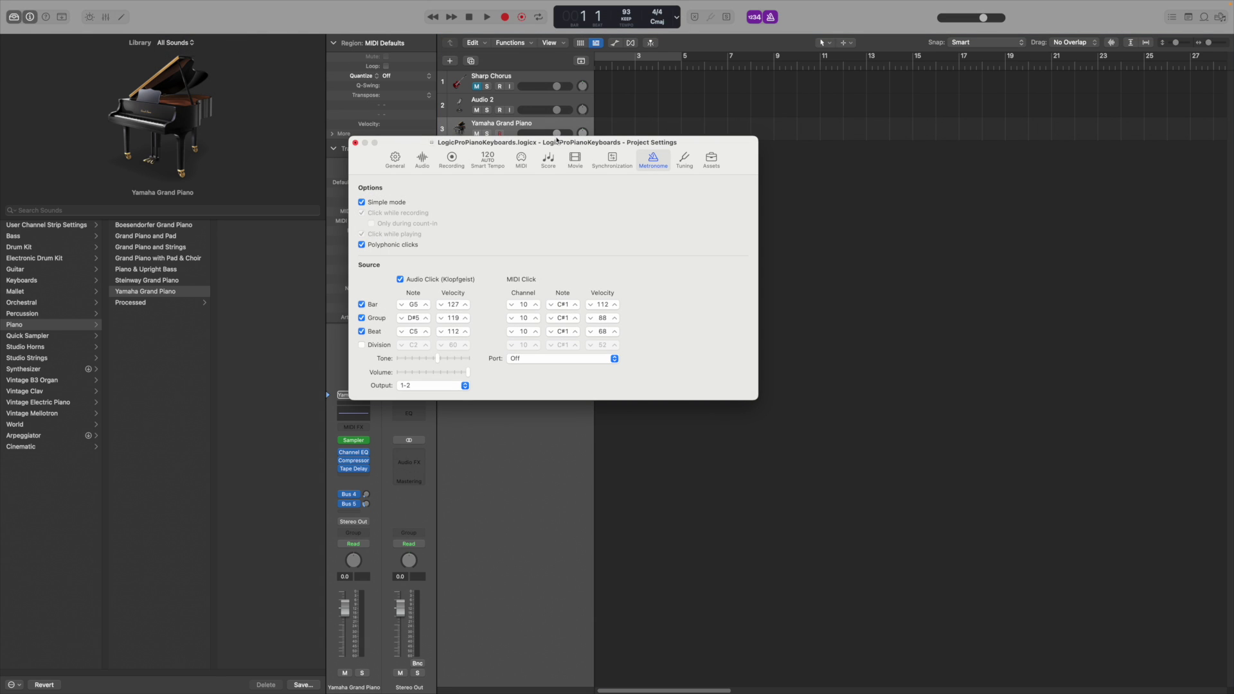
{"action": "left_click_drag", "start_coordinate": [557, 142], "coordinate": [555, 145]}
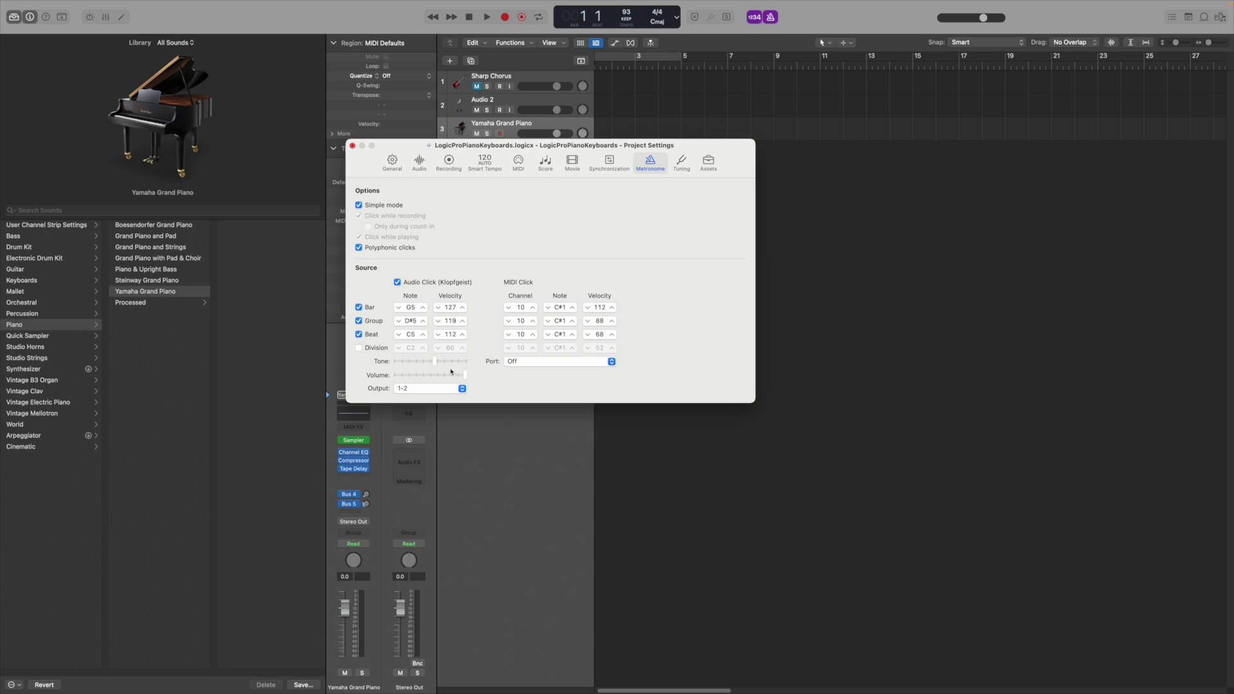
{"action": "left_click_drag", "start_coordinate": [465, 377], "coordinate": [459, 378]}
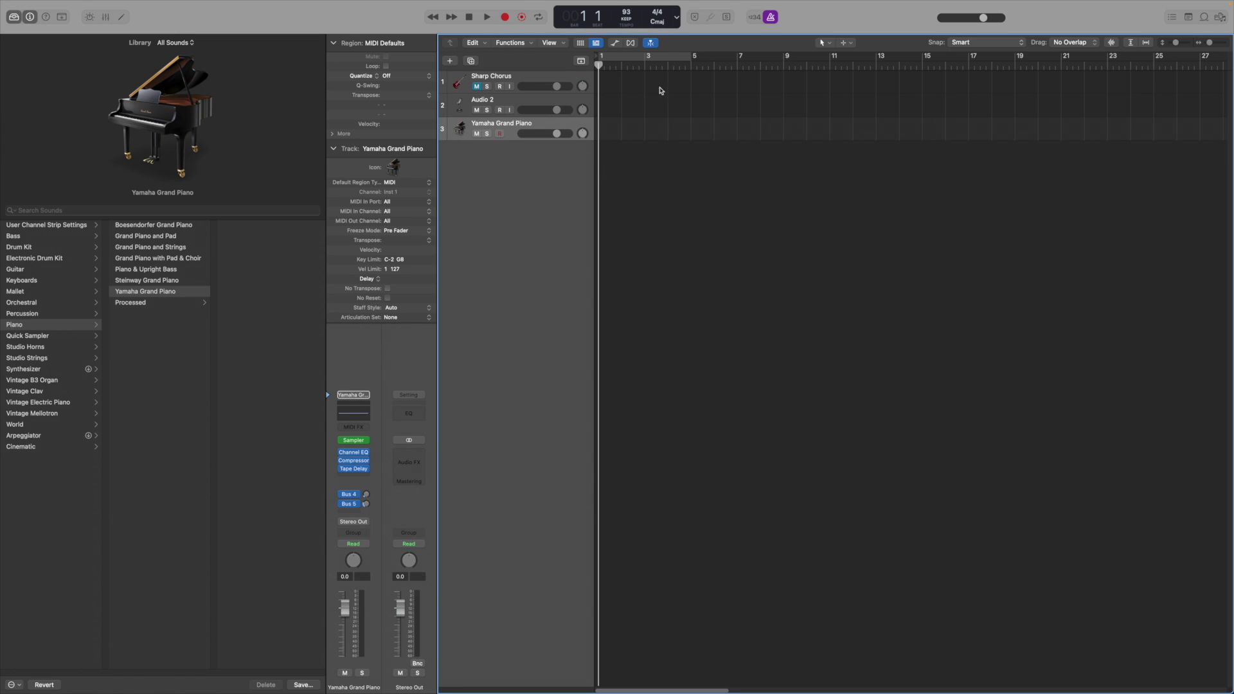
Enable a 4 Bars count-in and start recording on the Yamaha Grand Piano track
{"action": "left_click", "coordinate": [756, 17]}
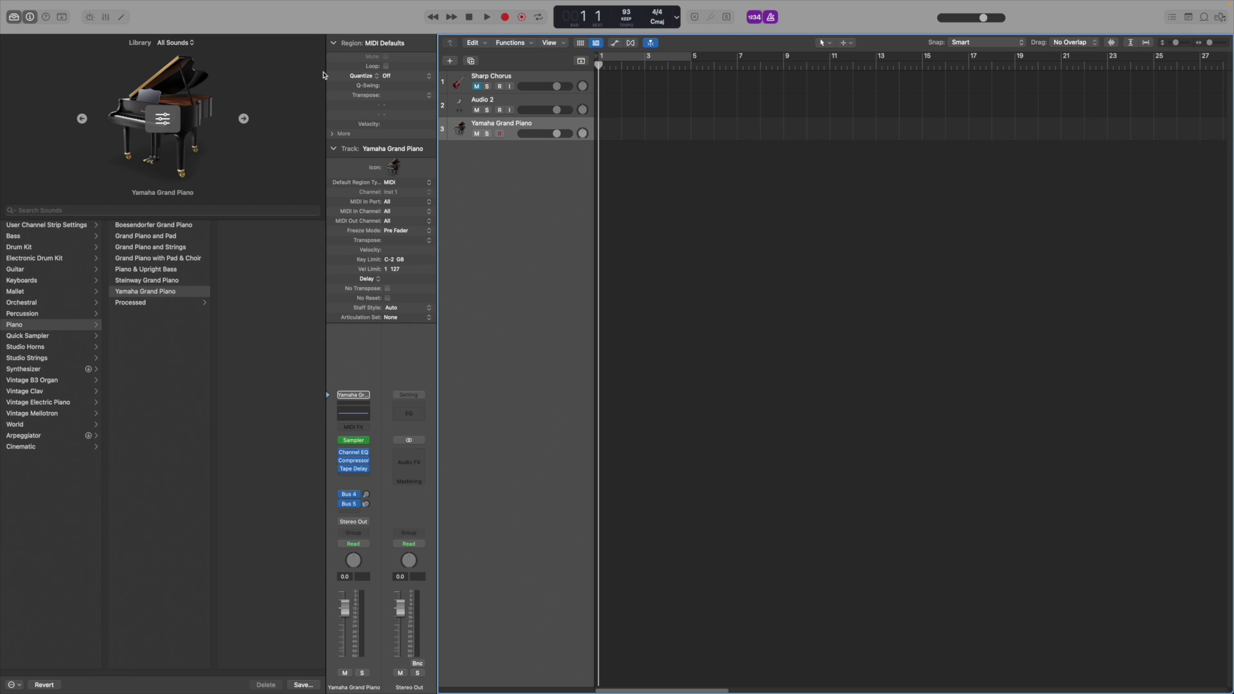
{"action": "mouse_move", "coordinate": [326, 3]}
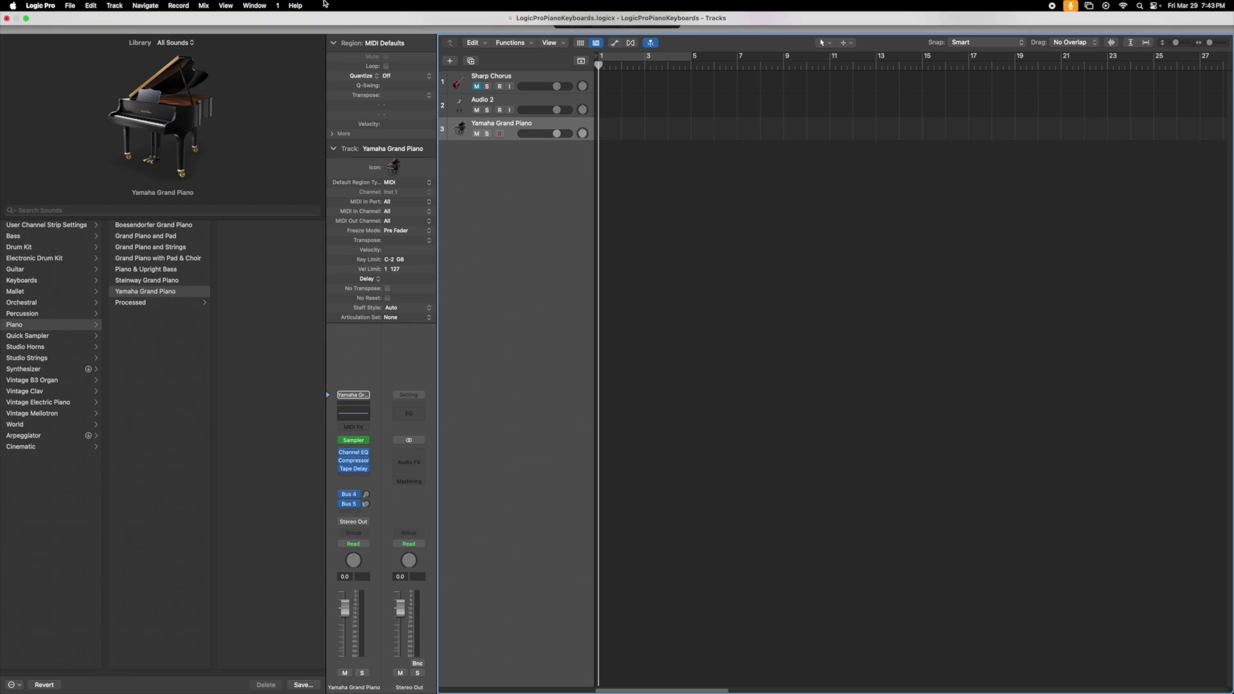
{"action": "left_click", "coordinate": [181, 6]}
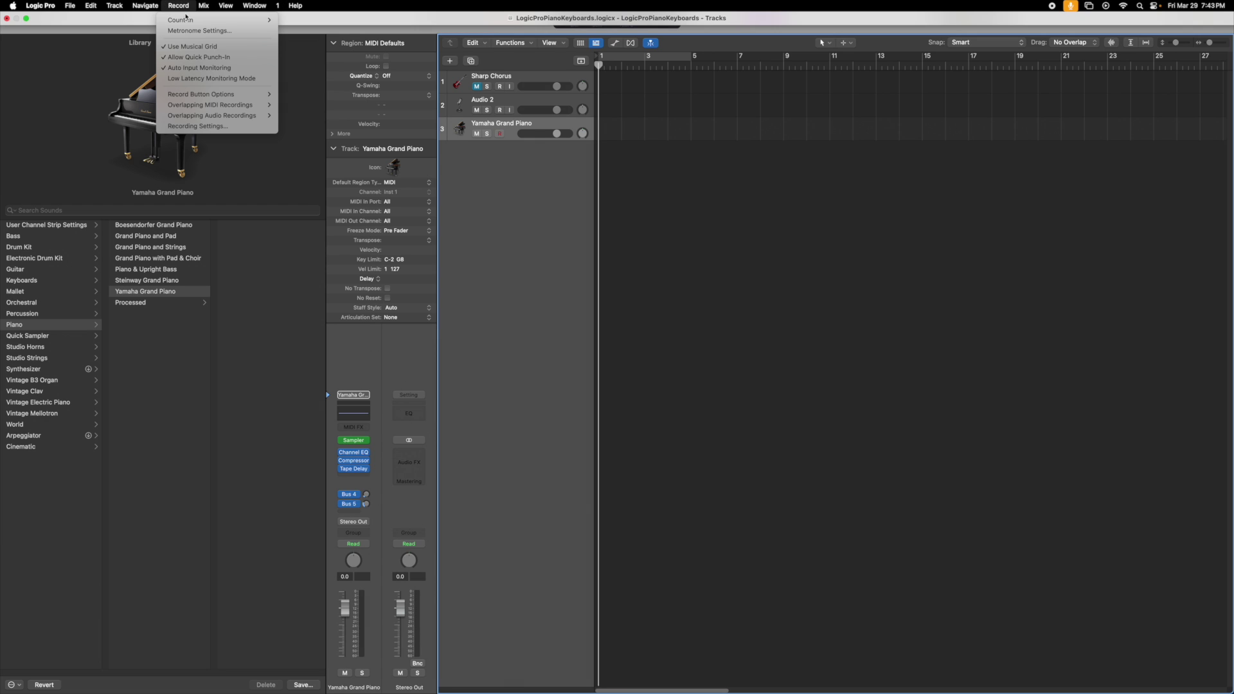
{"action": "mouse_move", "coordinate": [189, 19]}
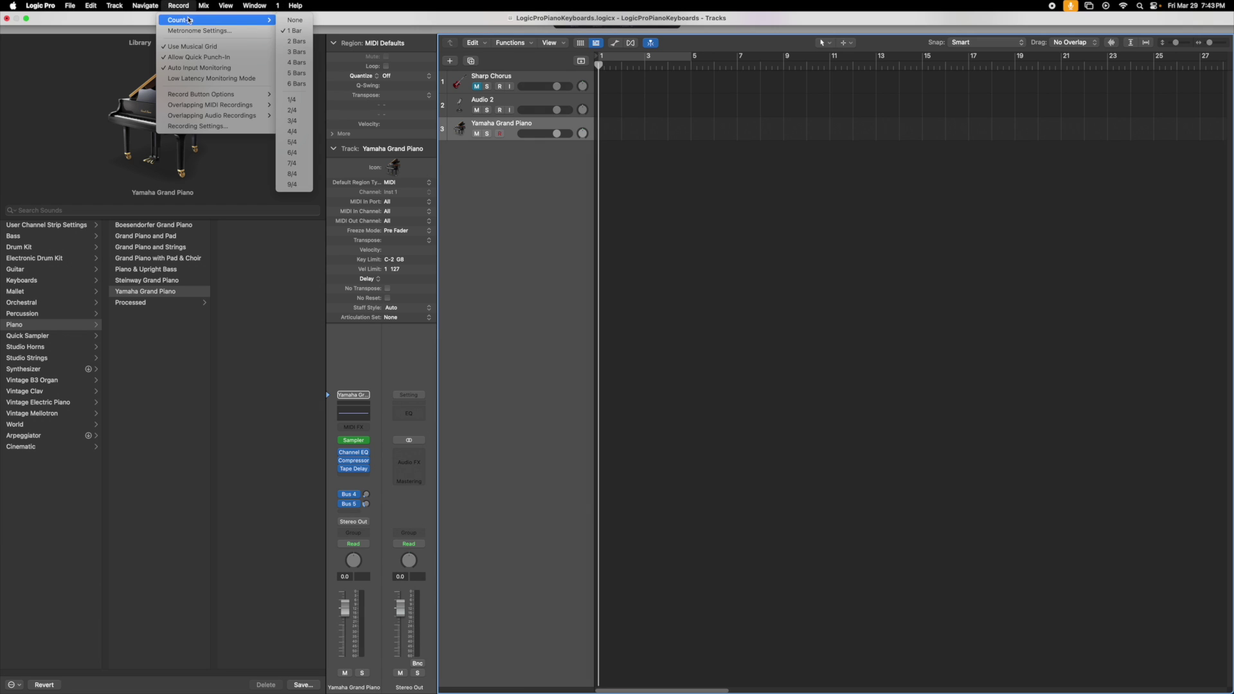
{"action": "left_click", "coordinate": [298, 62]}
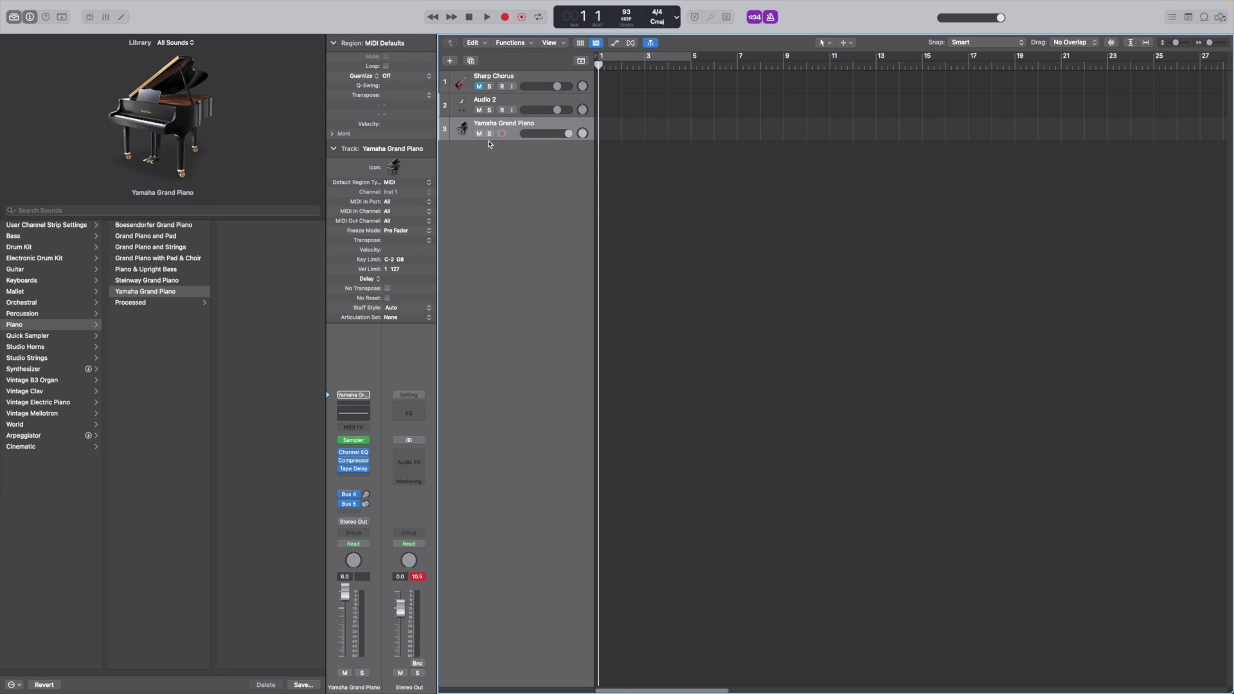
{"action": "left_click", "coordinate": [506, 17]}
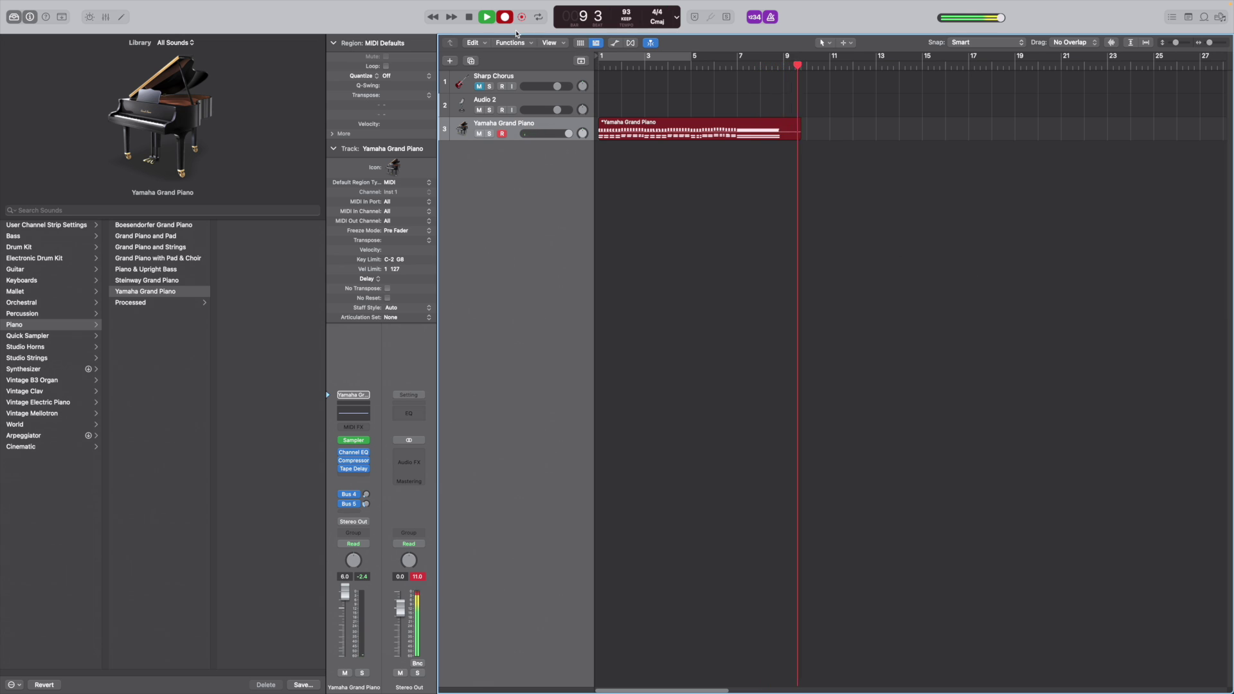
Stop recording the roughly eight-bar piano take and return the playhead to bar 1
{"action": "left_click", "coordinate": [468, 17]}
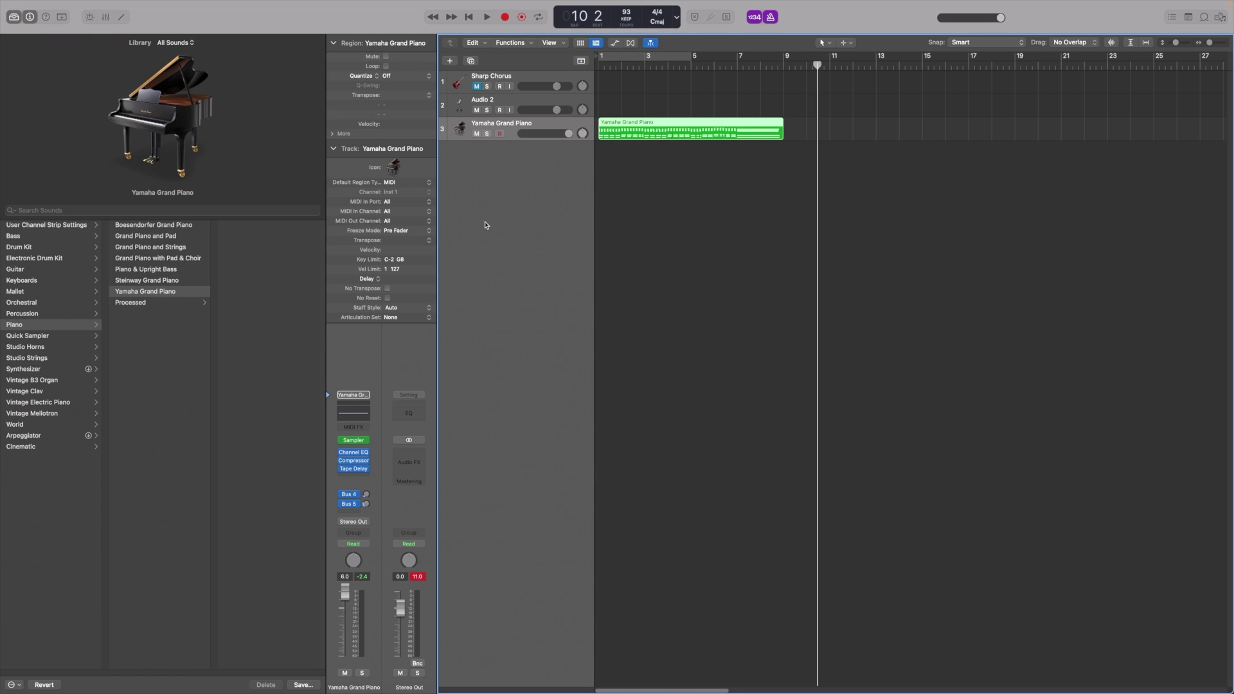
{"action": "left_click", "coordinate": [469, 18]}
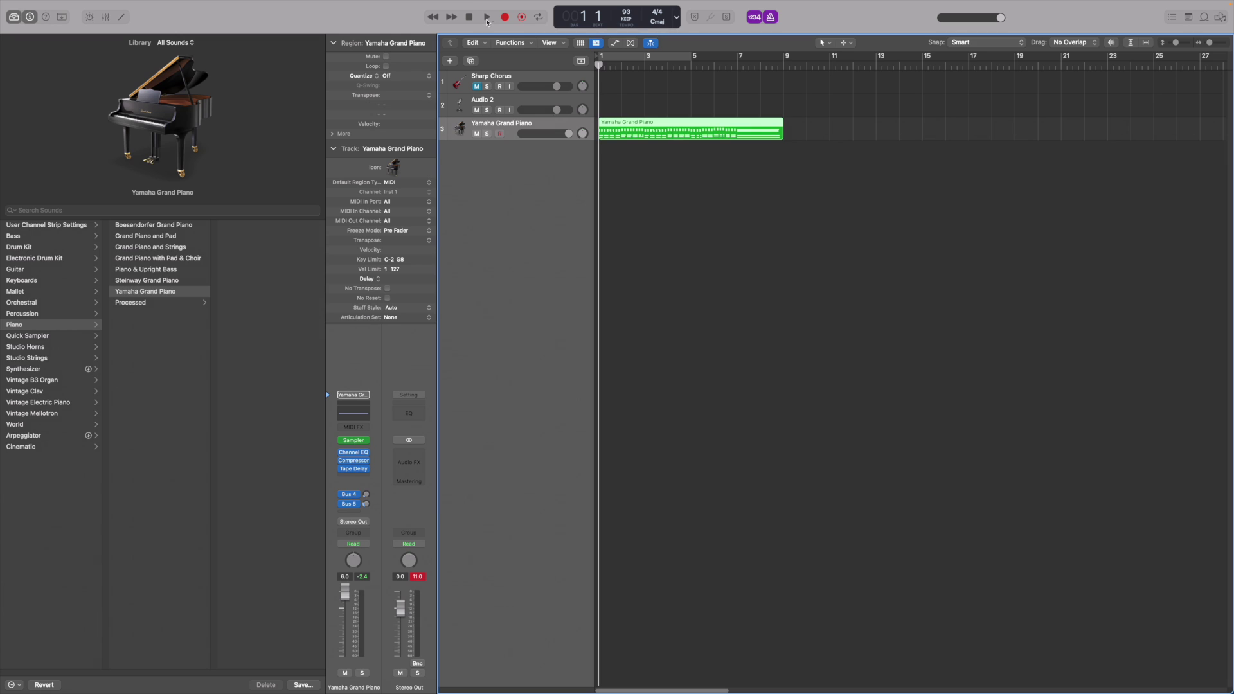
Play back the piano region with the metronome silenced via K, then cycle bars 1 to 5
{"action": "left_click", "coordinate": [487, 17]}
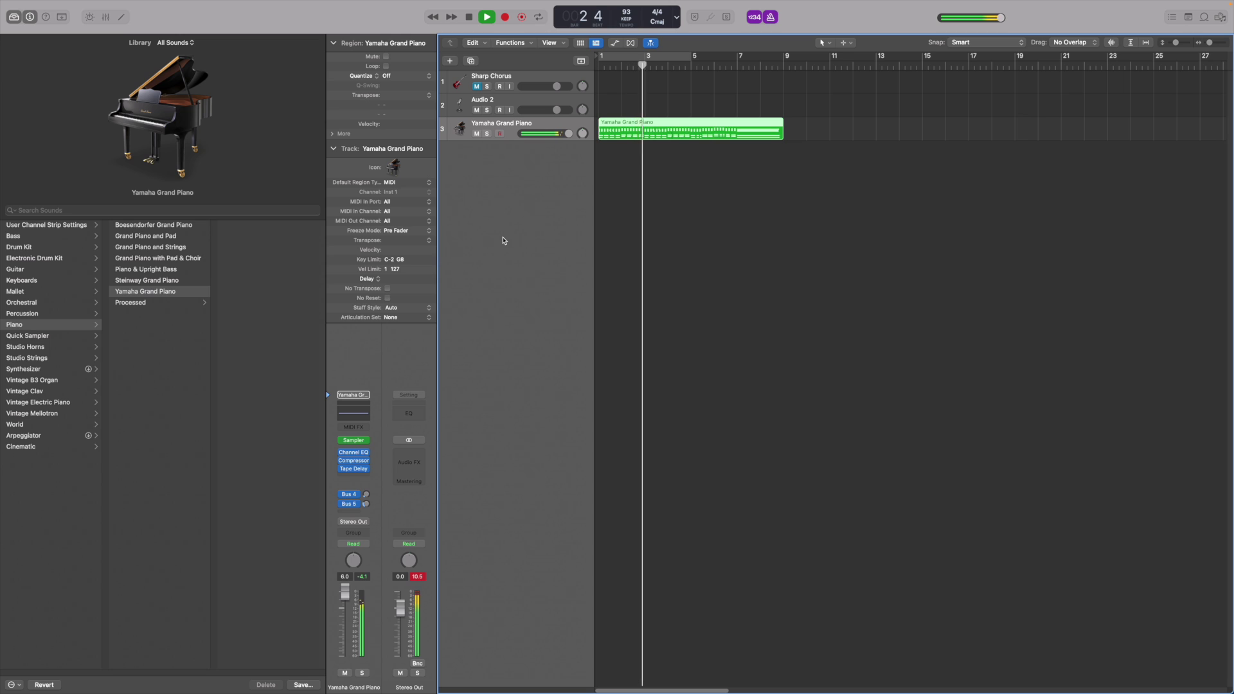
{"action": "key", "text": "k"}
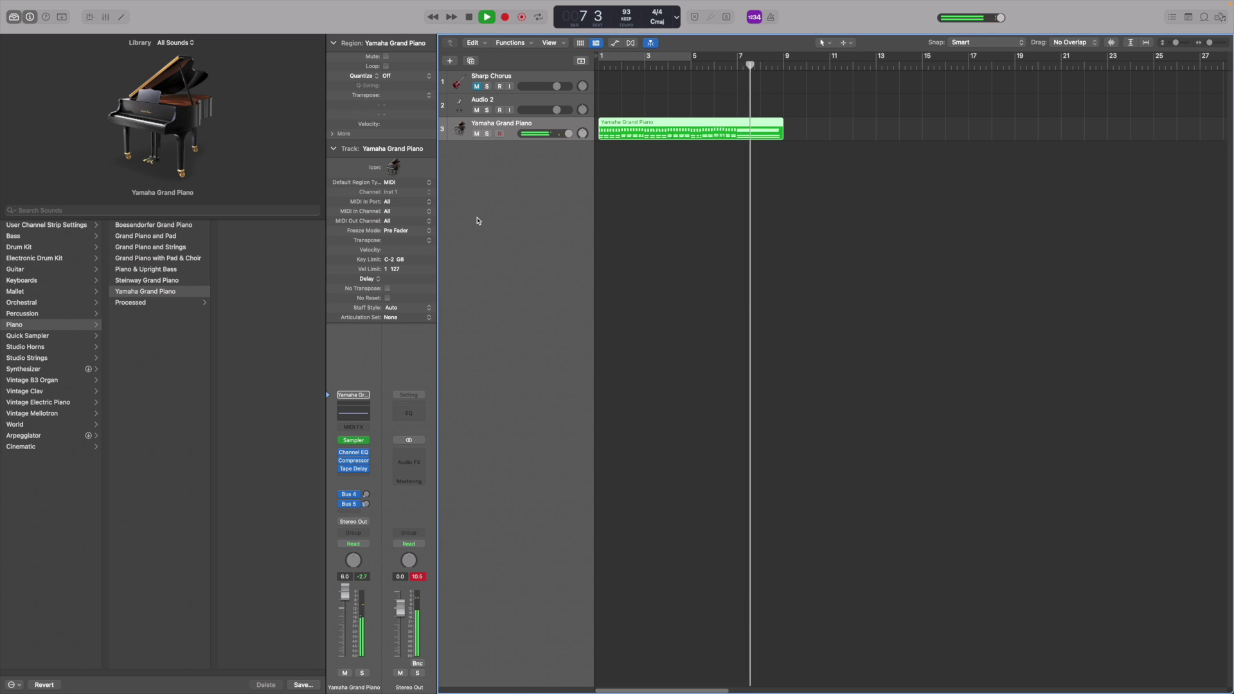
{"action": "left_click", "coordinate": [468, 17]}
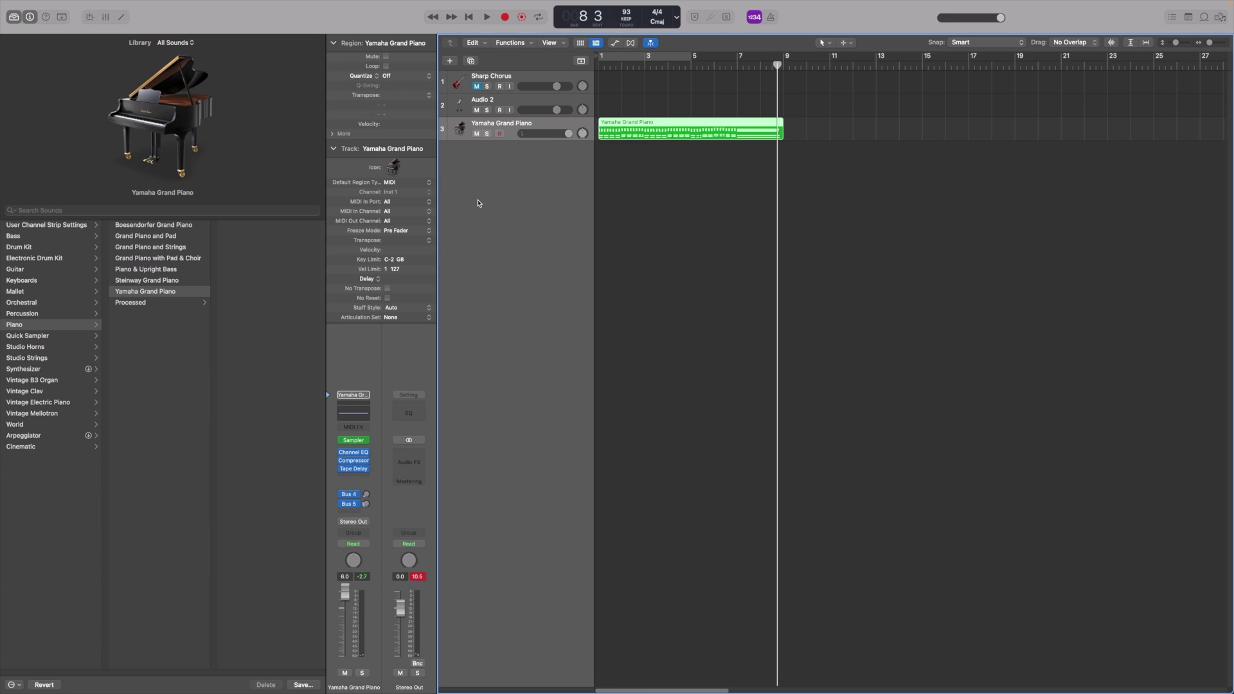
{"action": "left_click", "coordinate": [539, 18]}
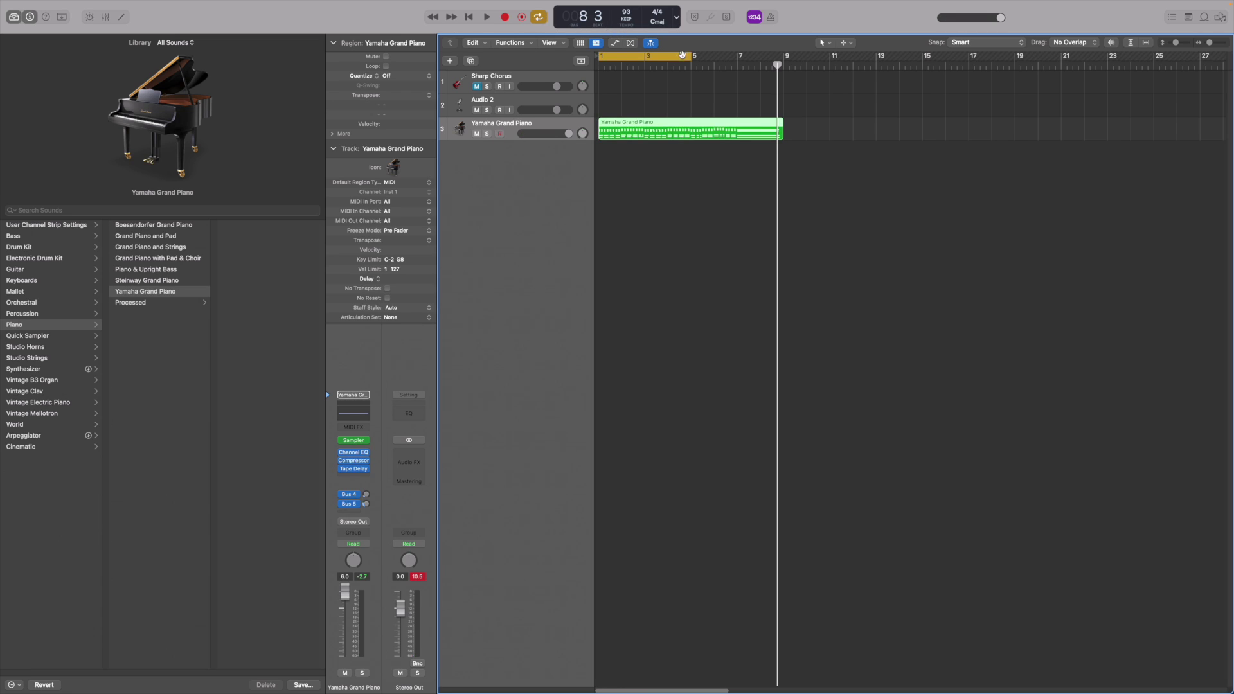
Extend the cycle range to about bar 6, play the piano part from bar 1, then return to bar 1
{"action": "left_click_drag", "start_coordinate": [691, 55], "coordinate": [736, 54]}
{"action": "left_click", "coordinate": [468, 20]}
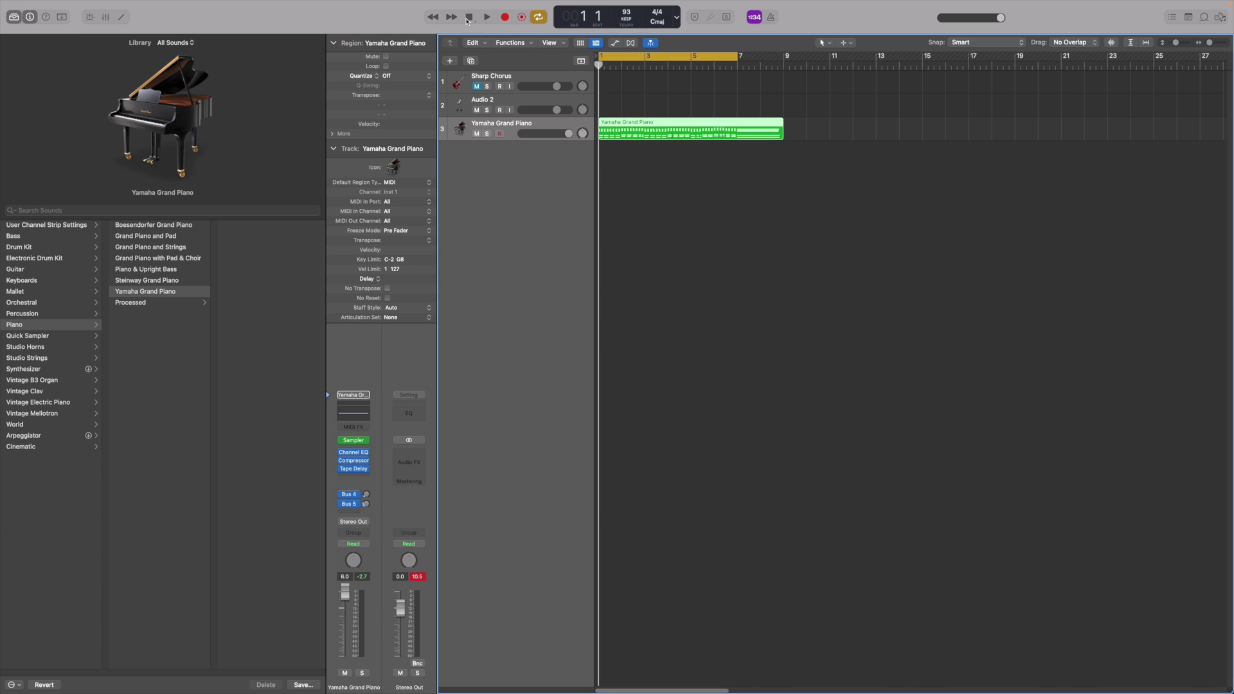
{"action": "left_click", "coordinate": [488, 18]}
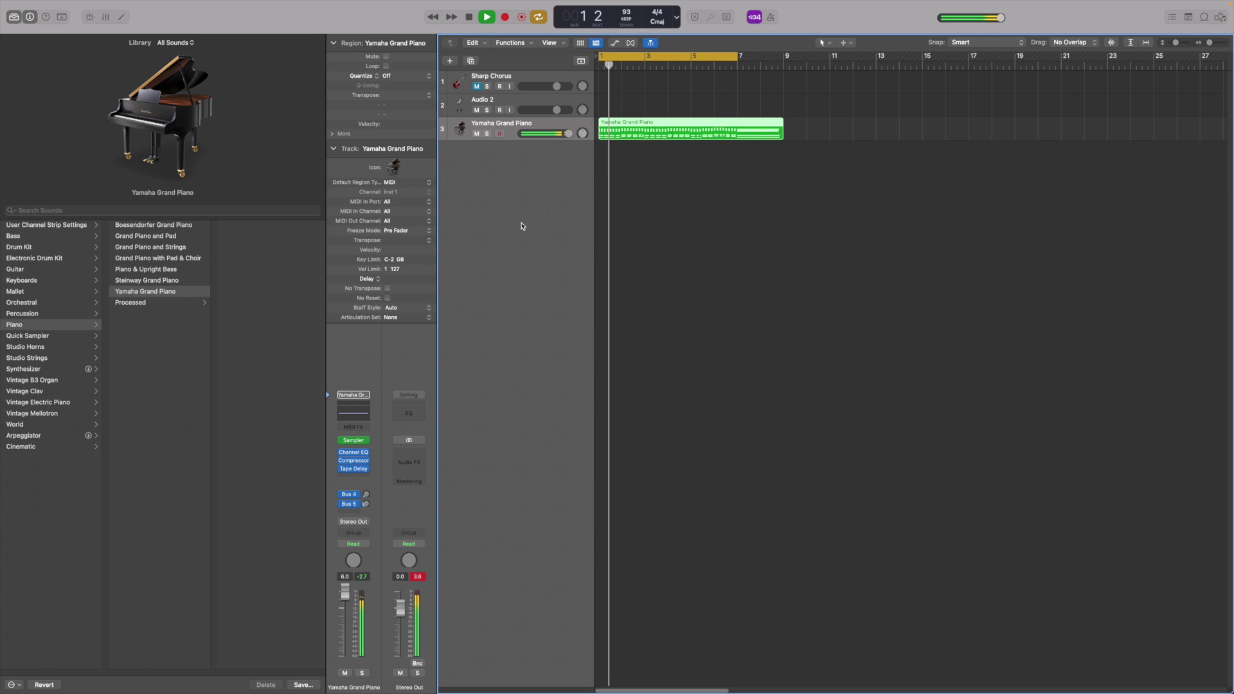
{"action": "left_click", "coordinate": [469, 18]}
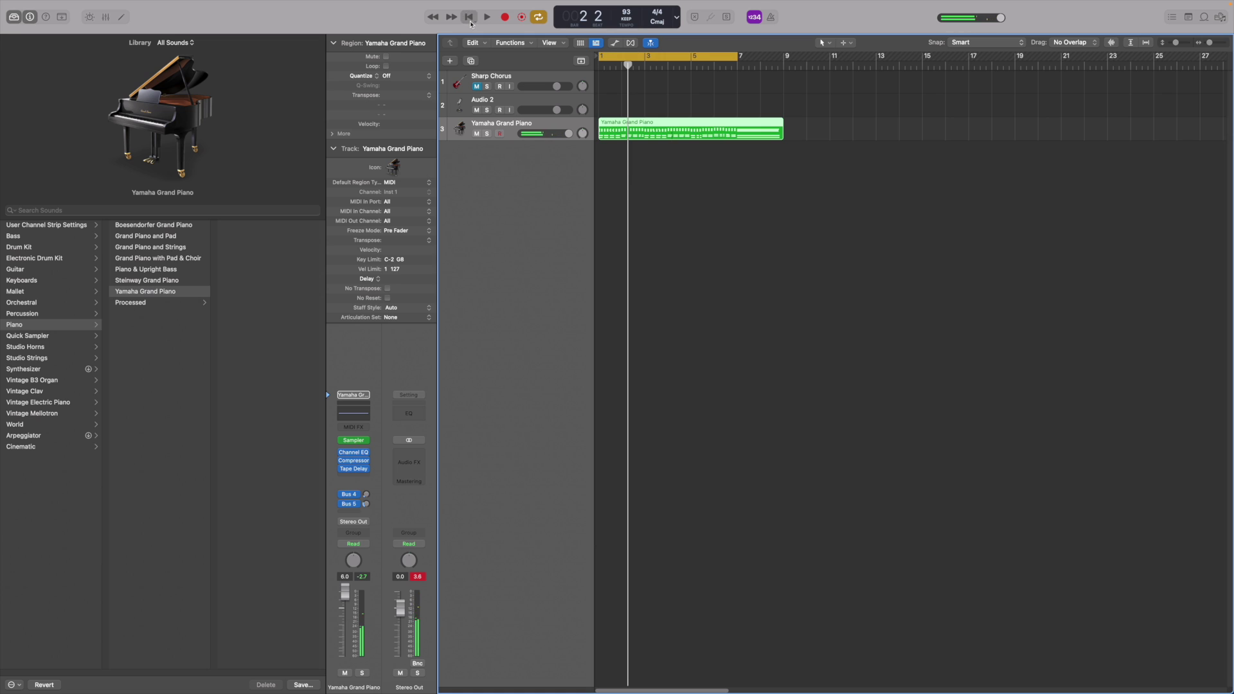
{"action": "left_click", "coordinate": [469, 17]}
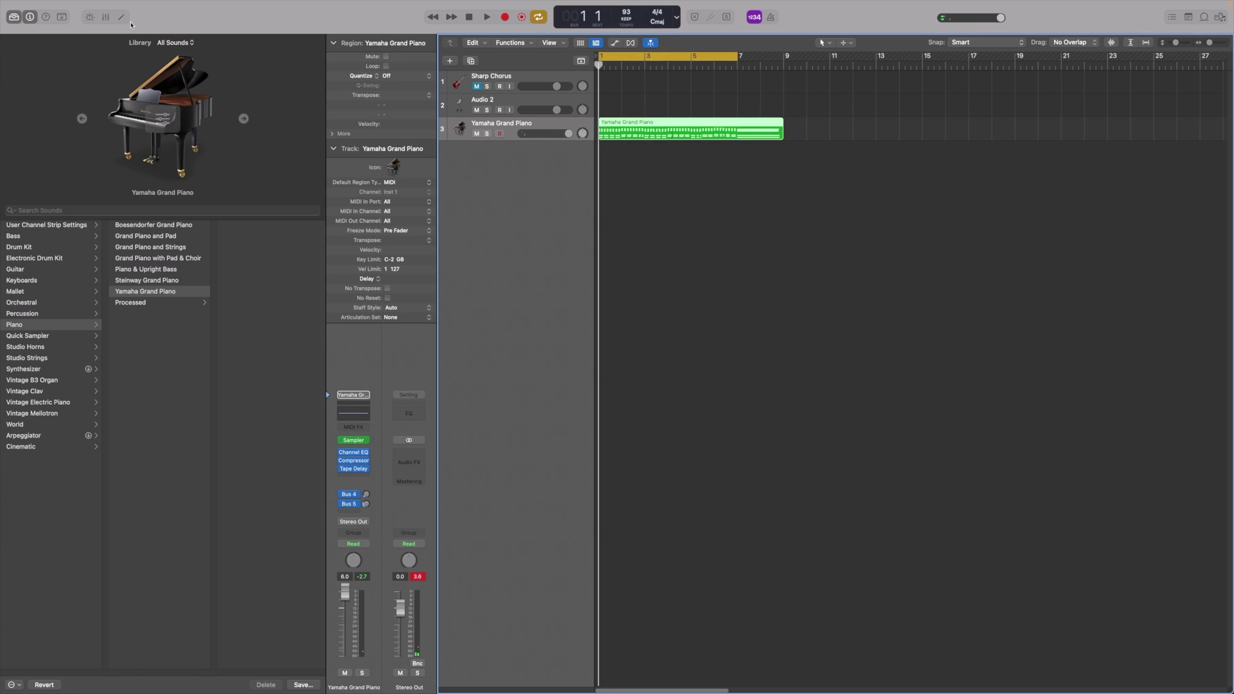
{"action": "left_click", "coordinate": [89, 18]}
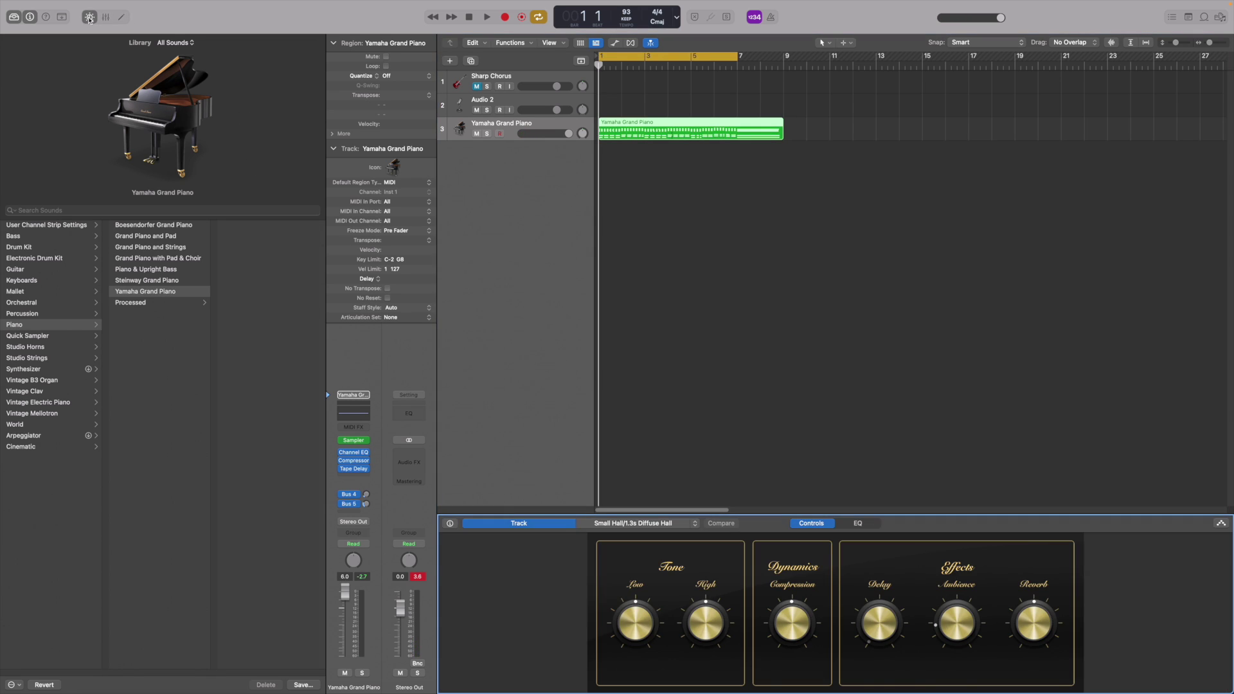
During playback, raise High to about +5.8 dB, lower Compression, and set Delay to 10% and Ambience near -29 dB
{"action": "left_click", "coordinate": [487, 17]}
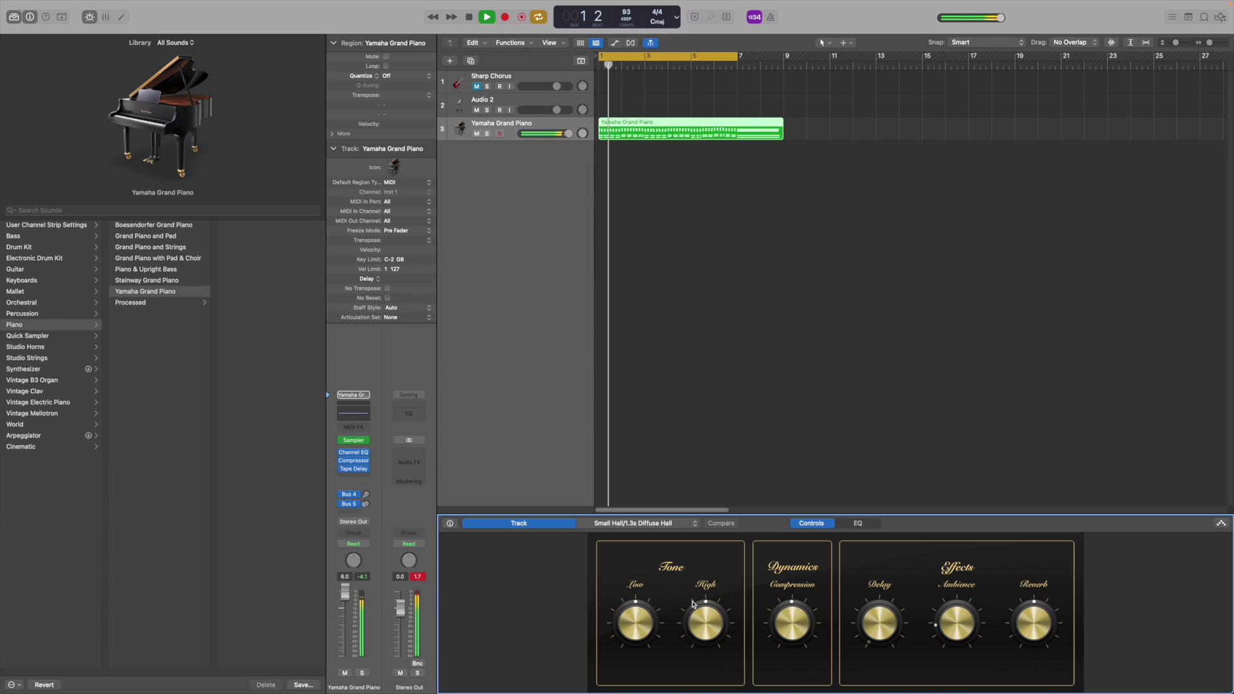
{"action": "left_click_drag", "start_coordinate": [636, 634], "coordinate": [684, 587]}
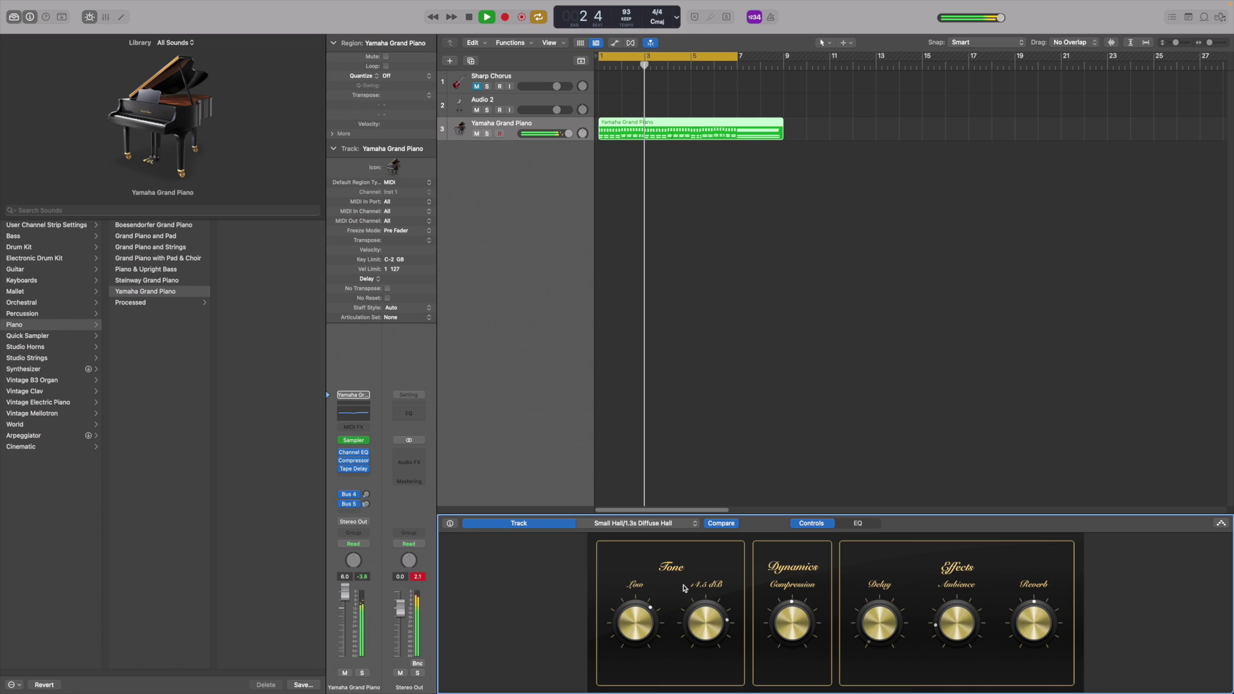
{"action": "left_click_drag", "start_coordinate": [790, 618], "coordinate": [788, 632]}
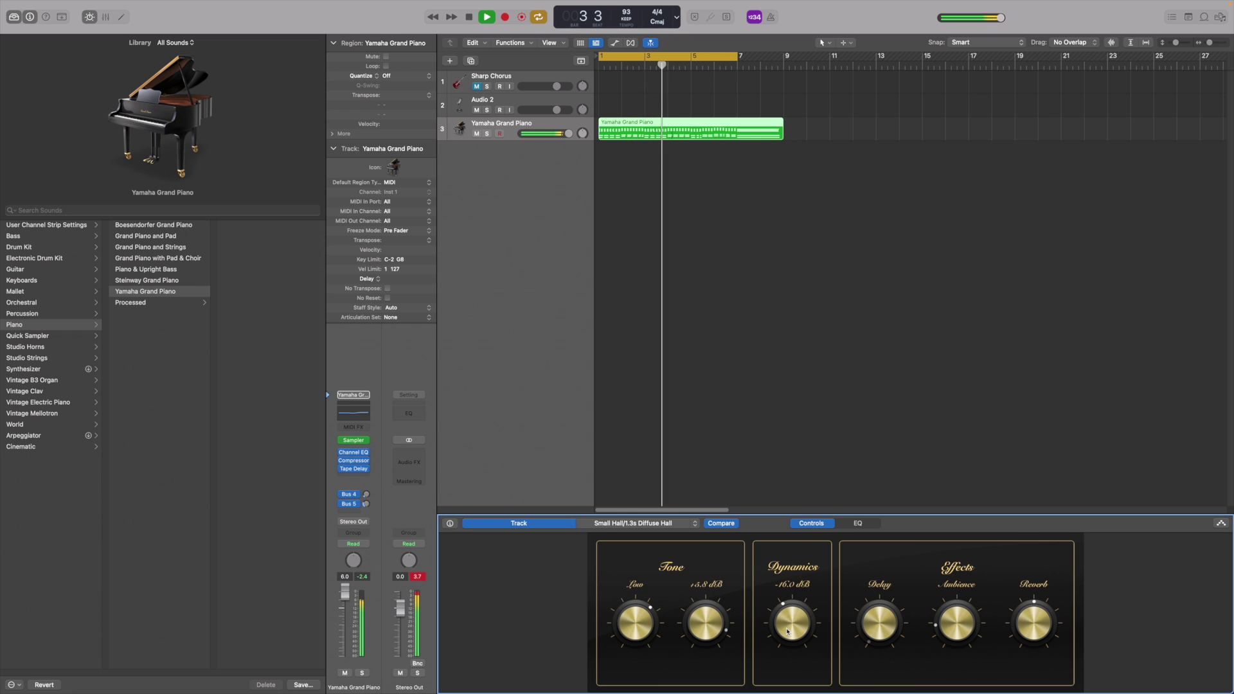
{"action": "left_click_drag", "start_coordinate": [871, 608], "coordinate": [862, 585]}
{"action": "left_click_drag", "start_coordinate": [945, 619], "coordinate": [946, 610]}
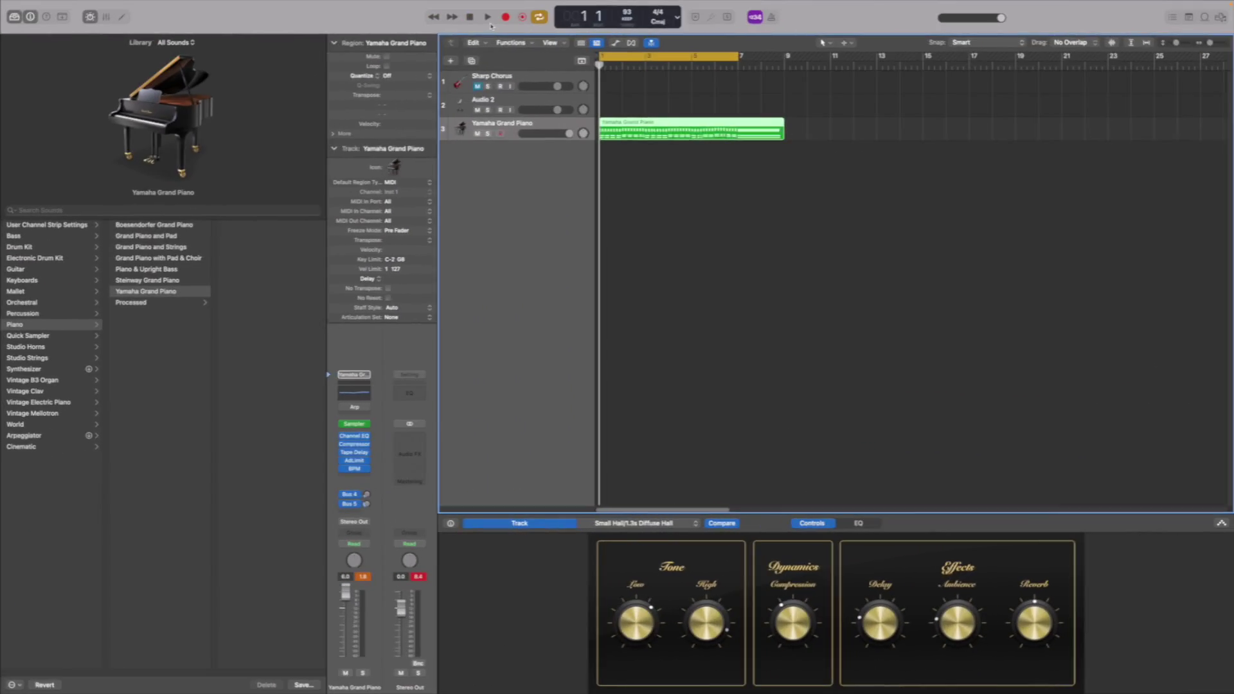
{"action": "key", "text": "space"}
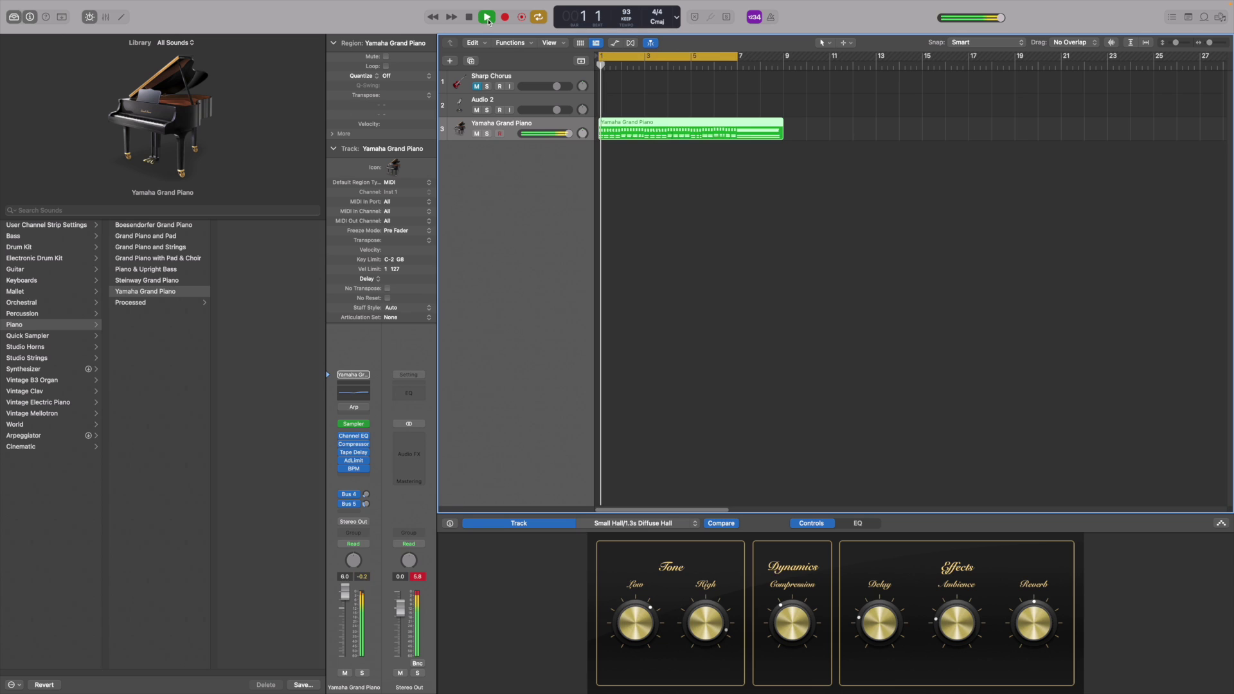
Insert a stereo DeEsser 2 after AdLimit on the Yamaha Grand Piano channel and close its window
{"action": "left_click", "coordinate": [355, 477]}
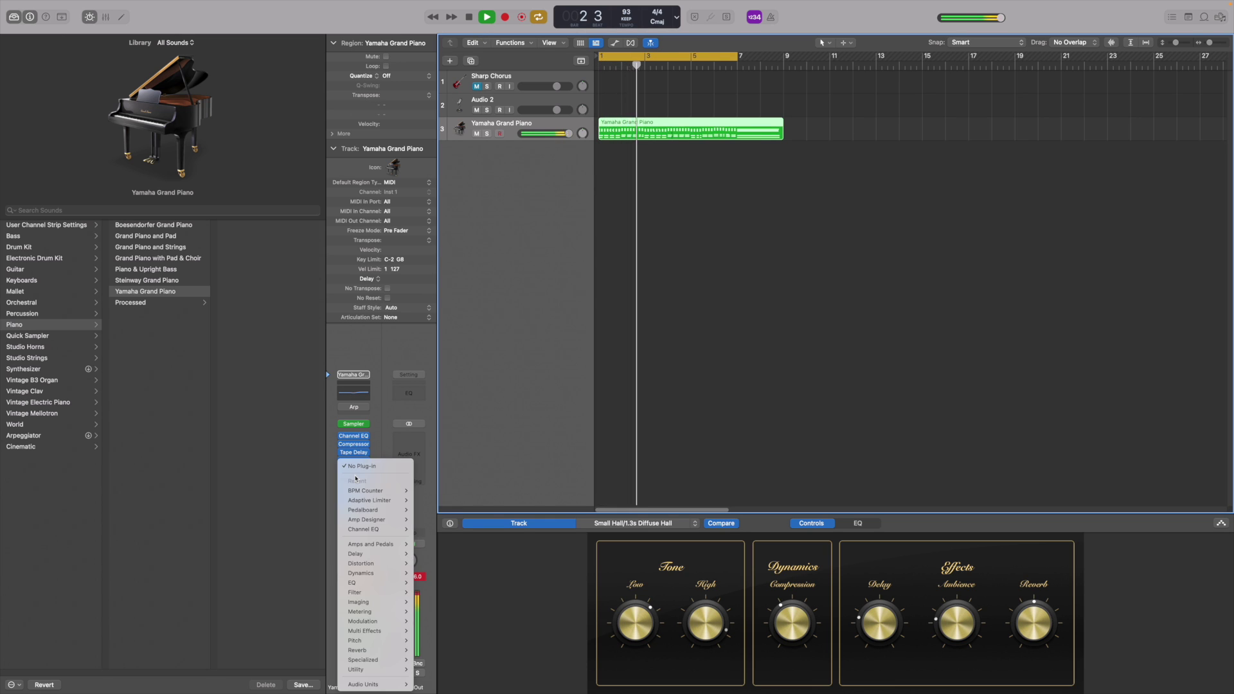
{"action": "left_click", "coordinate": [356, 466]}
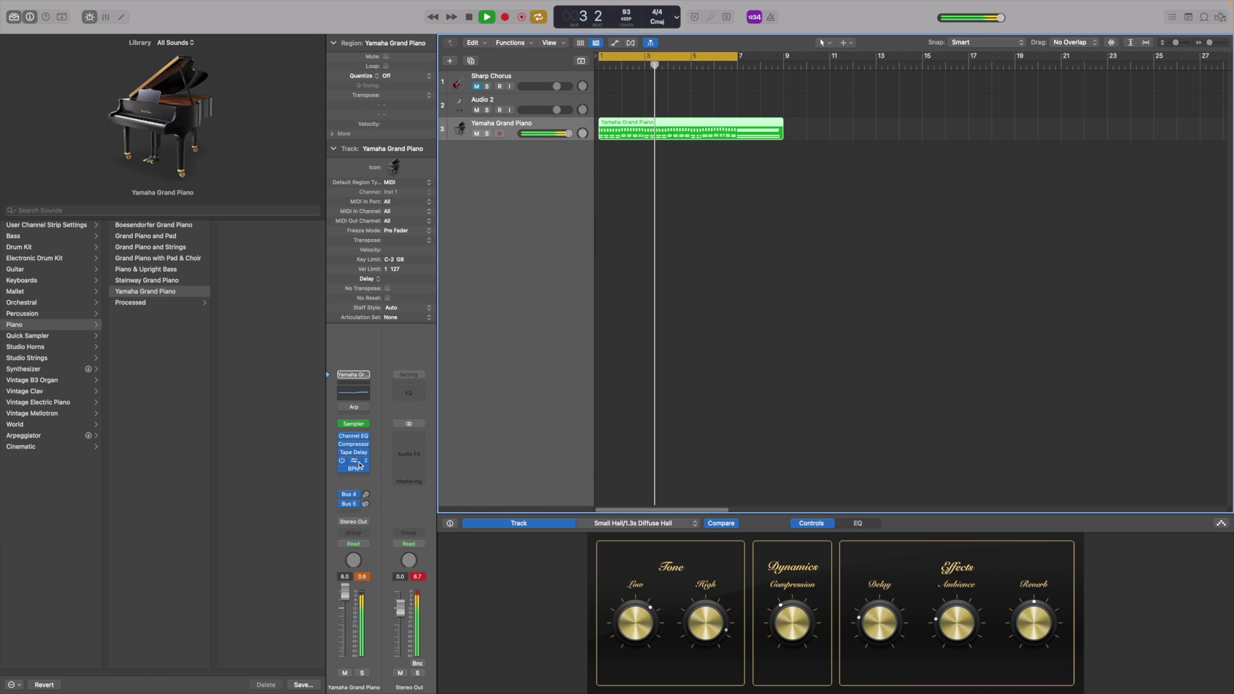
{"action": "left_click", "coordinate": [343, 469]}
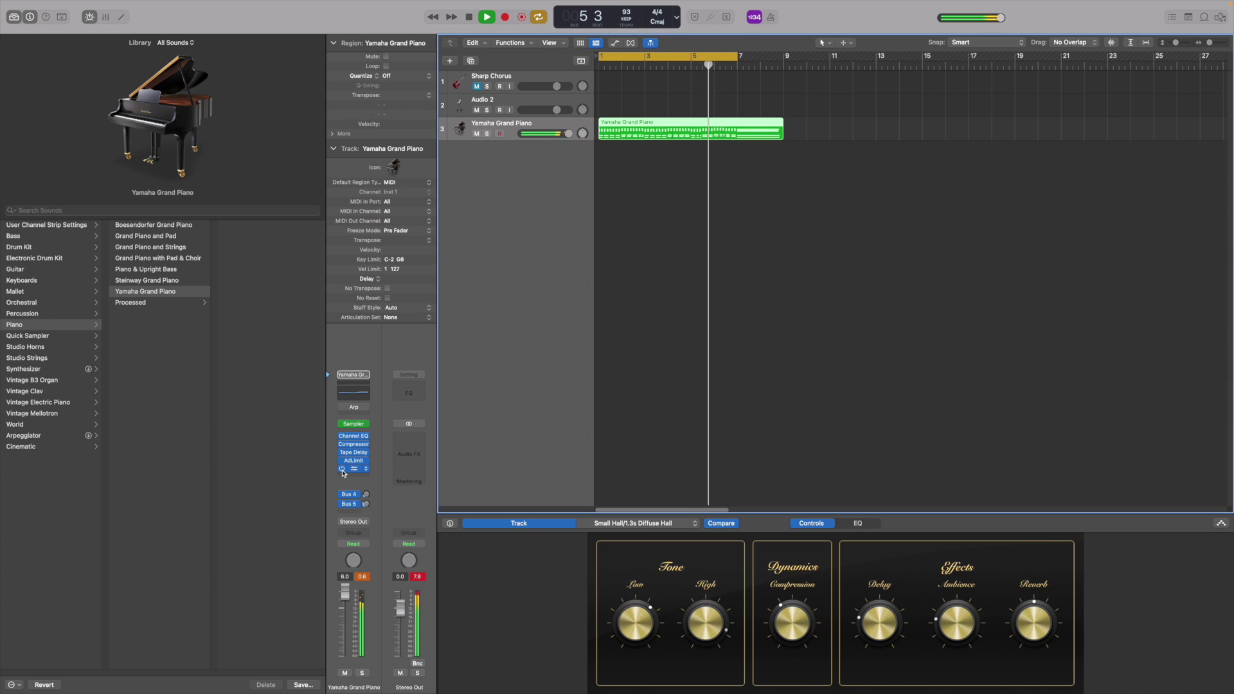
{"action": "left_click", "coordinate": [365, 471]}
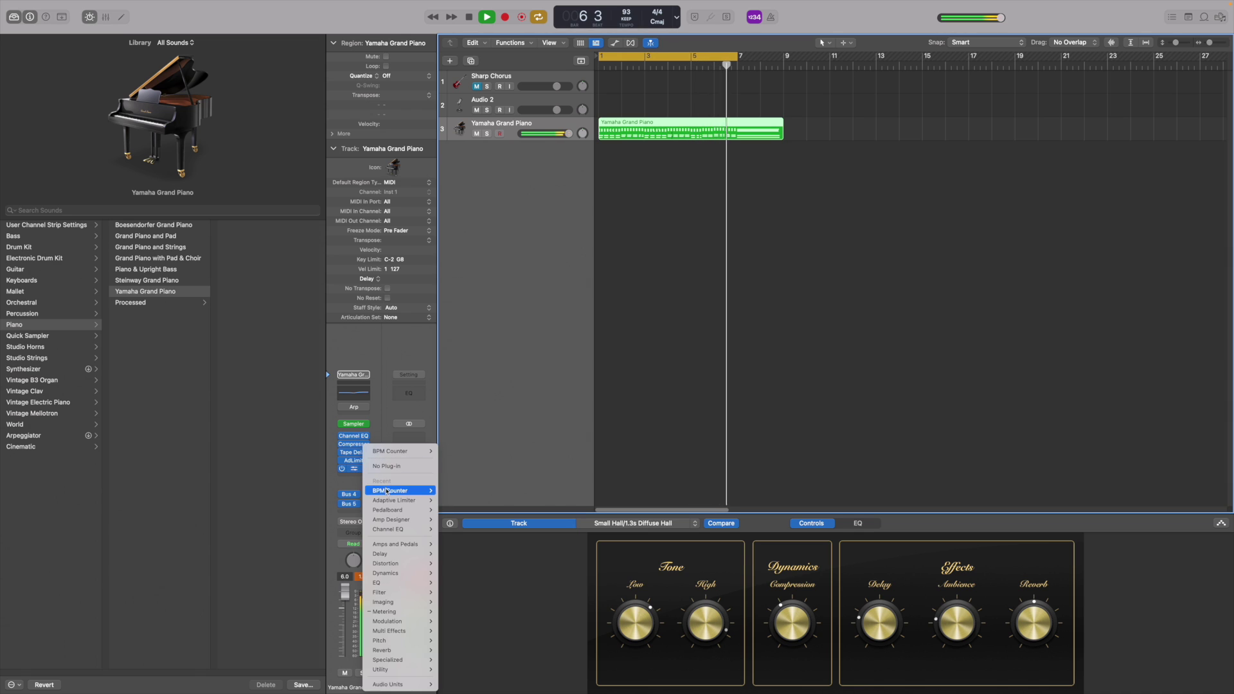
{"action": "mouse_move", "coordinate": [405, 548]}
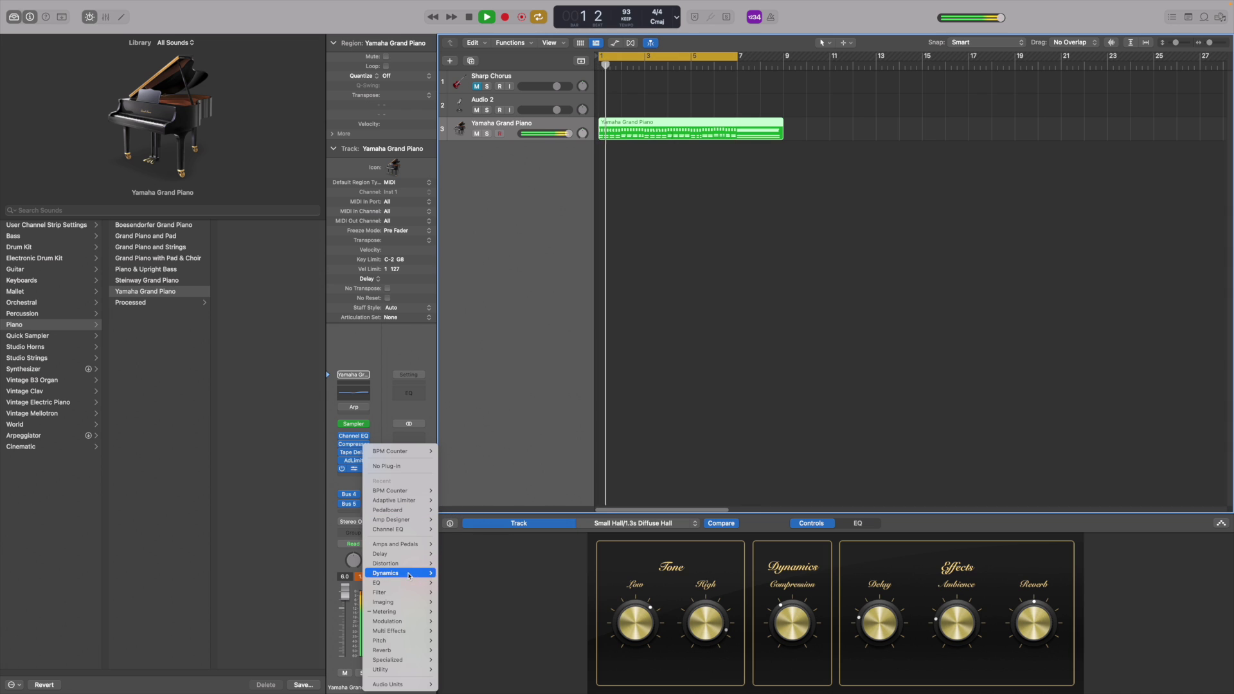
{"action": "mouse_move", "coordinate": [405, 573]}
{"action": "mouse_move", "coordinate": [468, 590]}
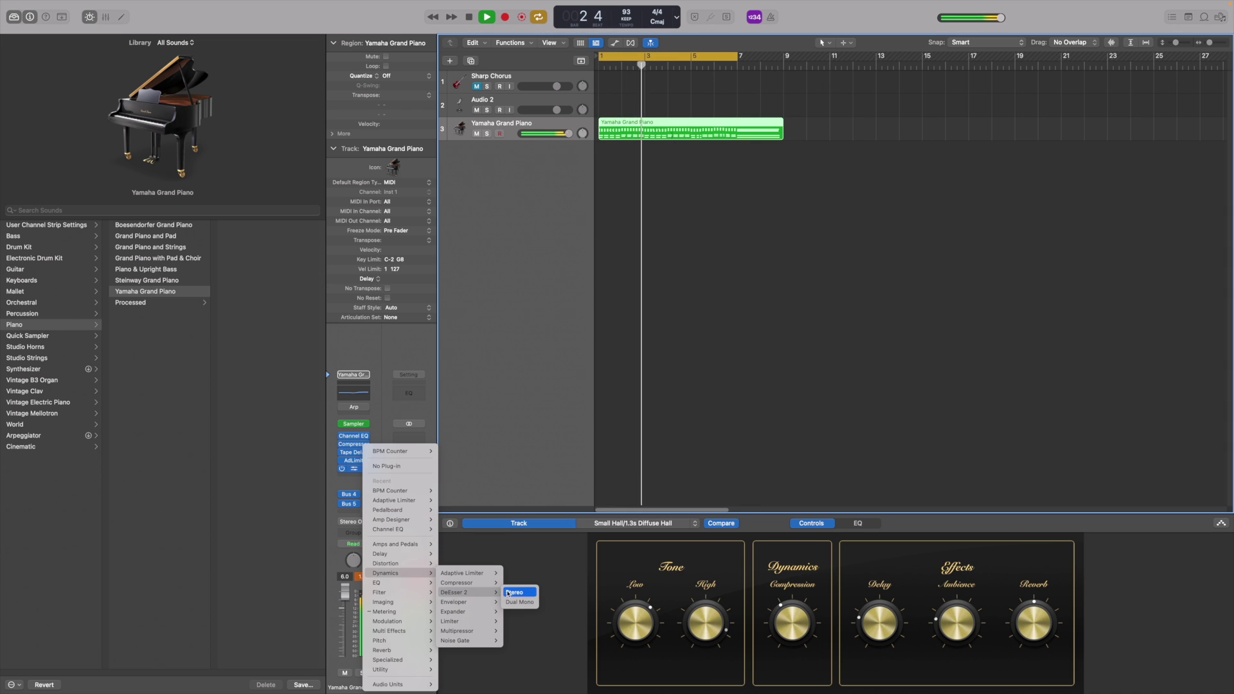
{"action": "left_click", "coordinate": [508, 593]}
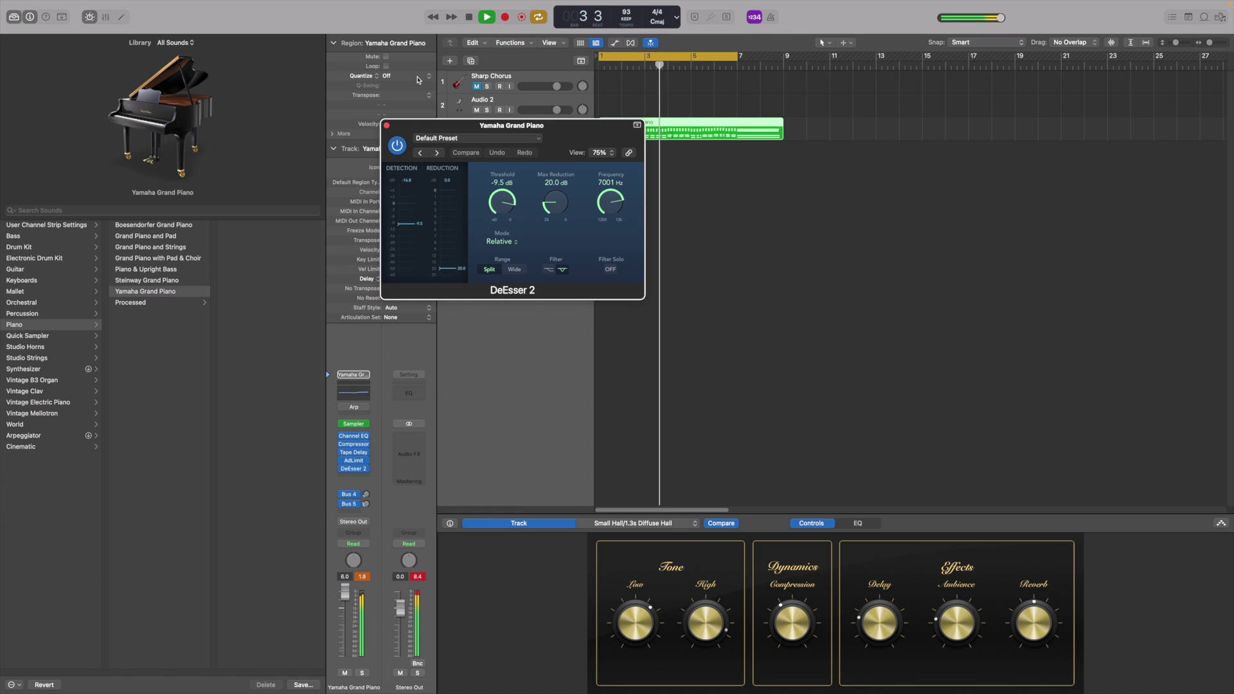
{"action": "left_click", "coordinate": [386, 125]}
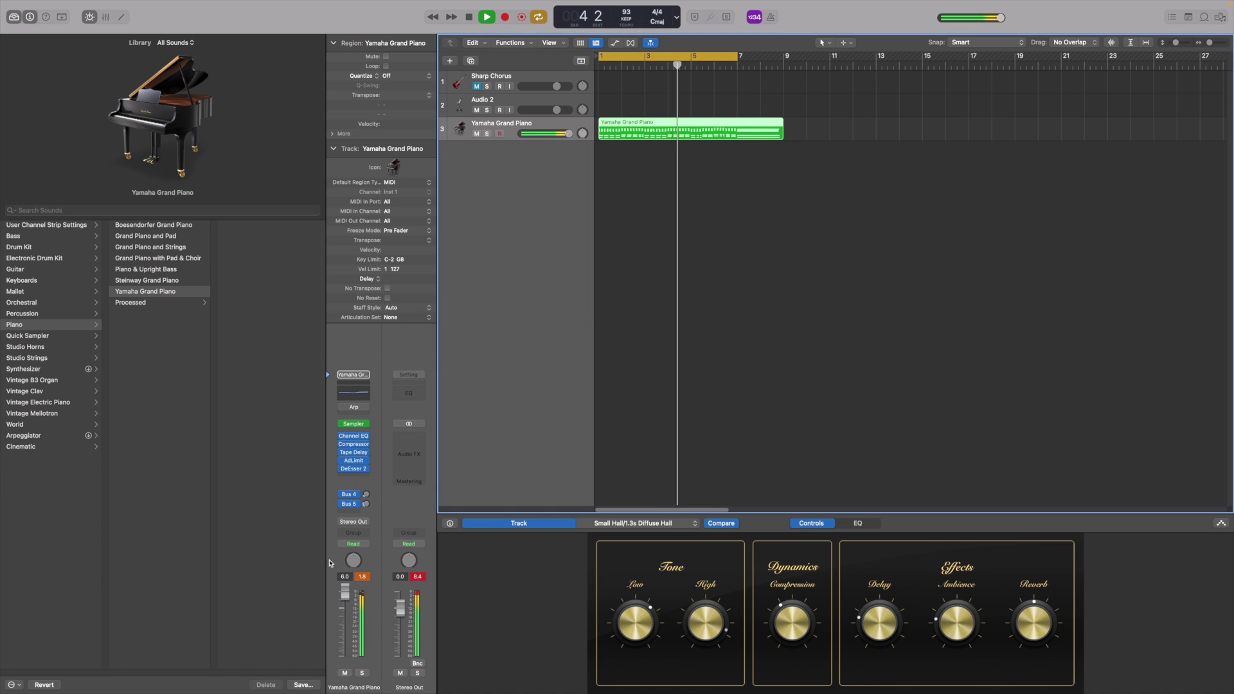
Insert a Modulation Delay after DeEsser 2, load its Slow Flanger preset, and close the window
{"action": "left_click", "coordinate": [355, 477]}
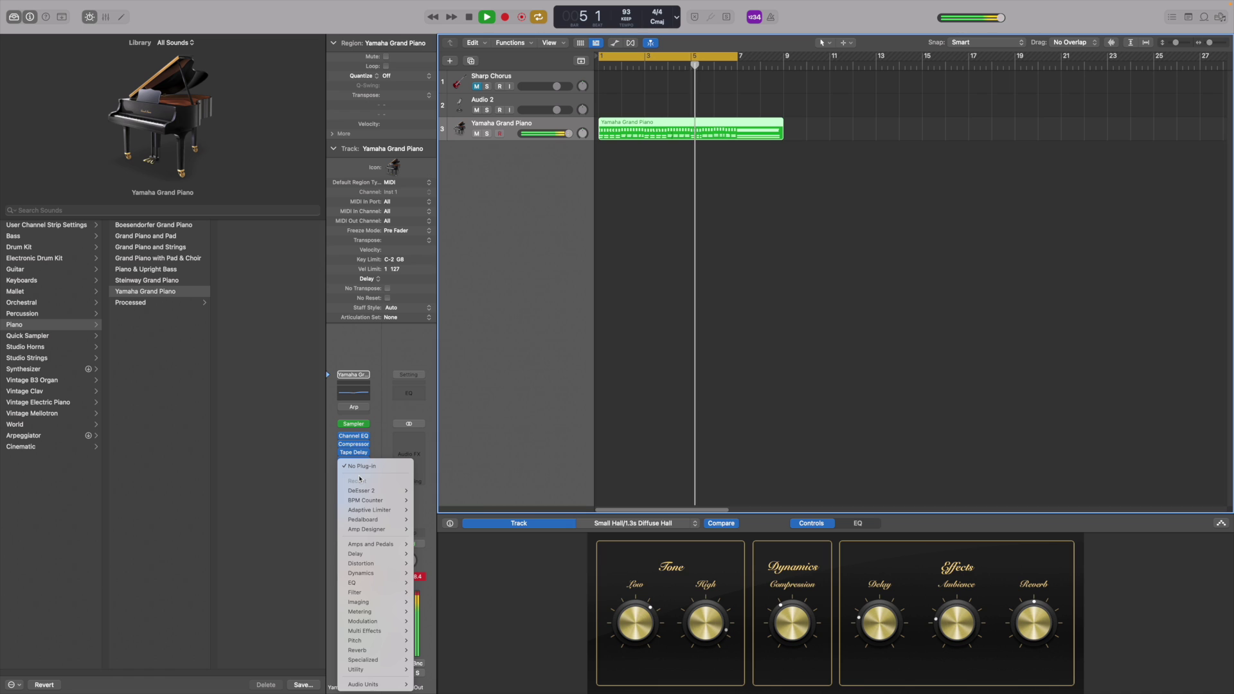
{"action": "mouse_move", "coordinate": [386, 622]}
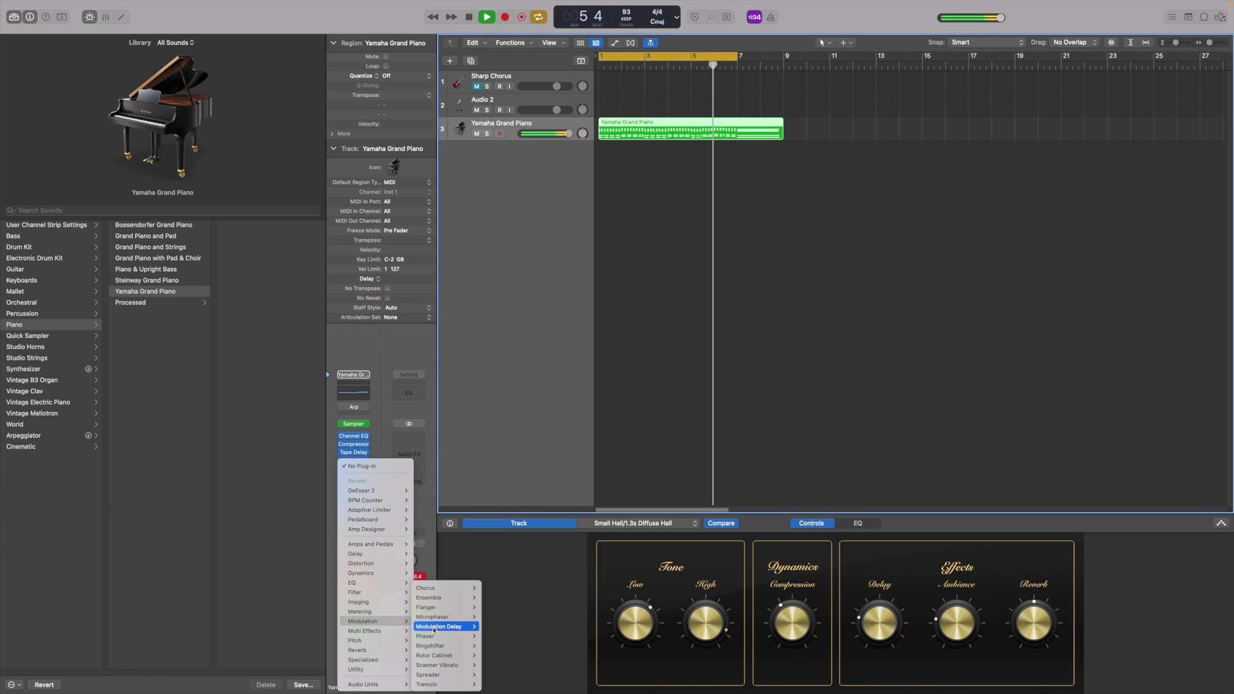
{"action": "left_click", "coordinate": [495, 627]}
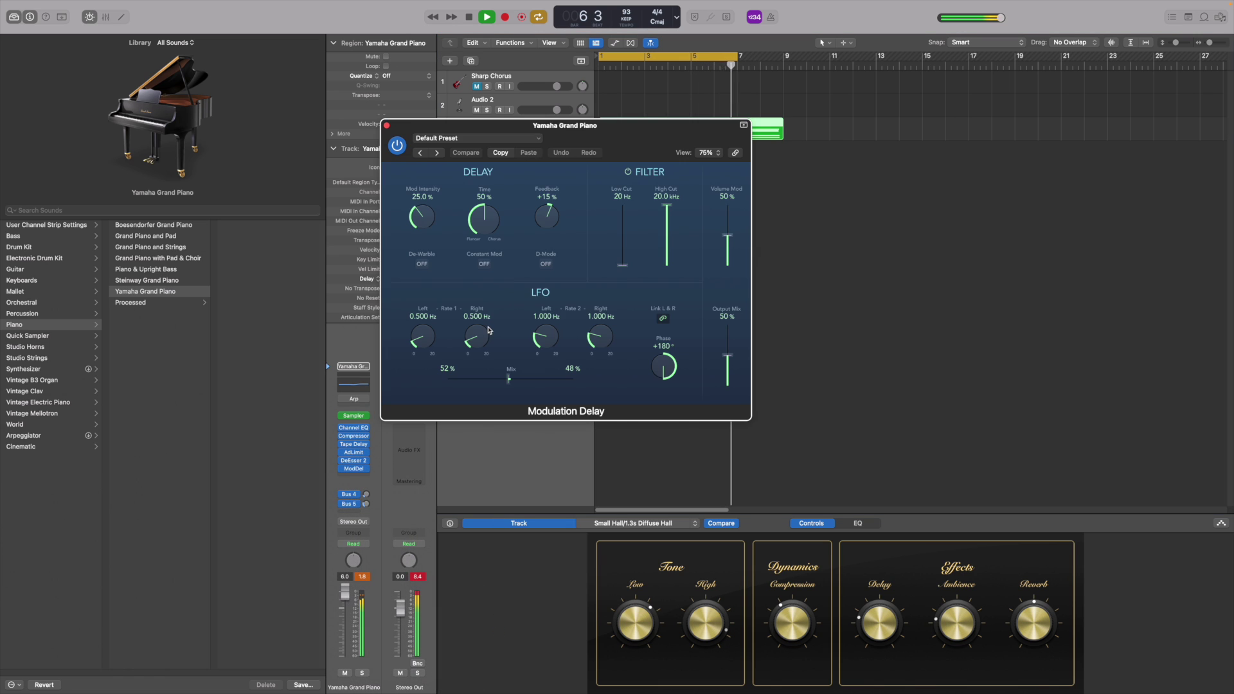
{"action": "left_click", "coordinate": [454, 139]}
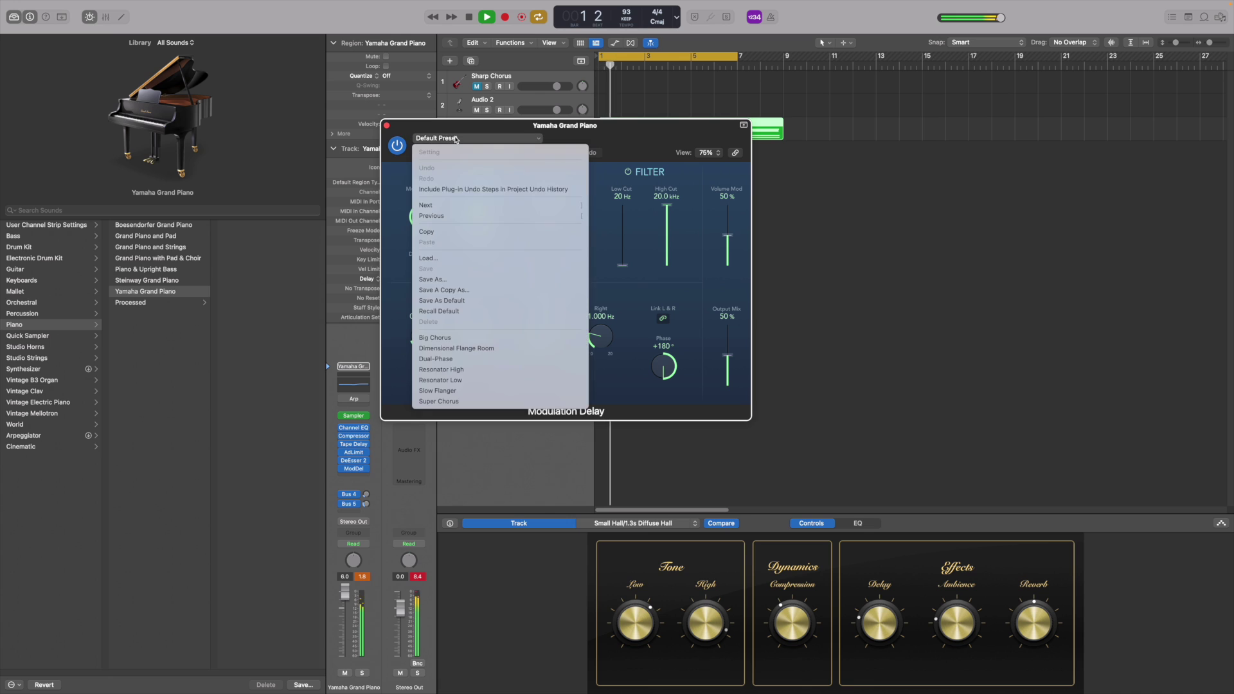
{"action": "left_click", "coordinate": [557, 391]}
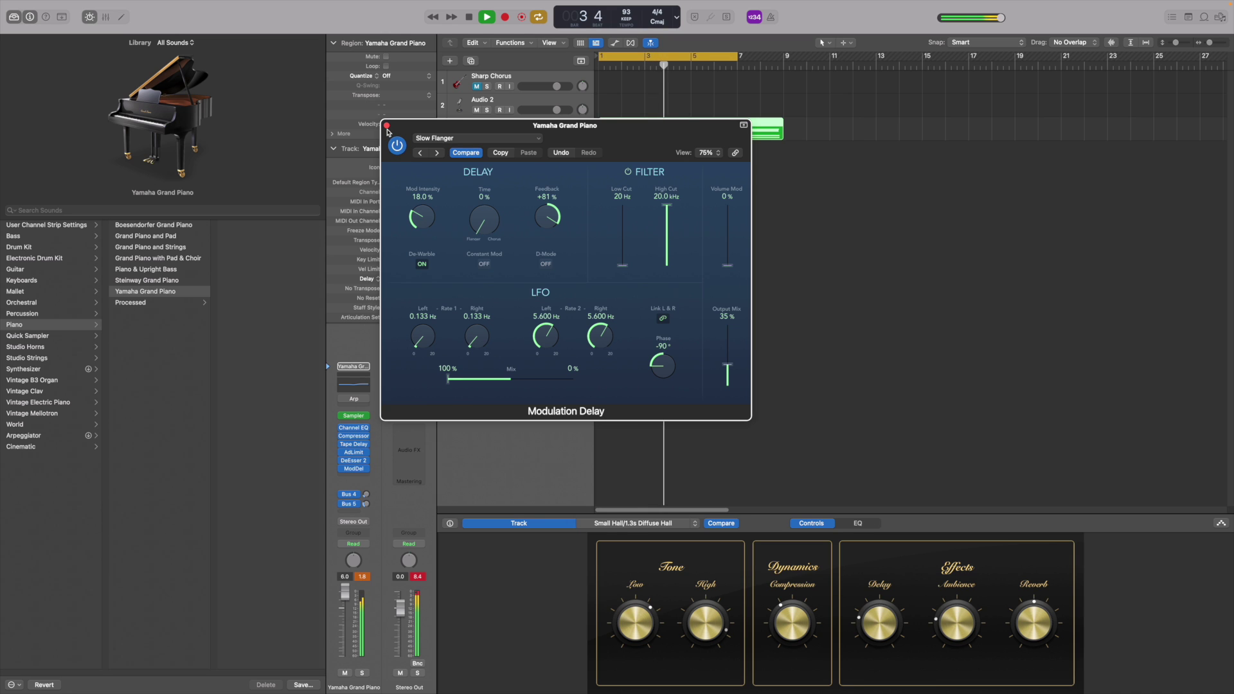
{"action": "left_click_drag", "start_coordinate": [387, 132], "coordinate": [388, 131]}
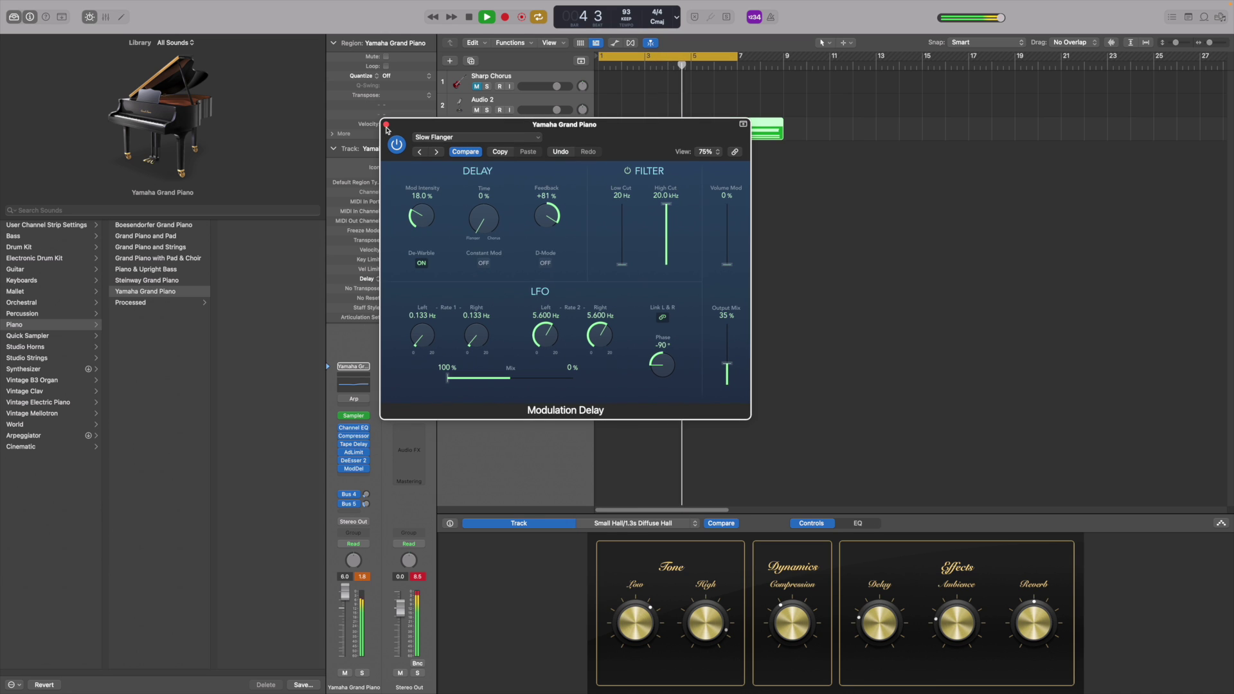
{"action": "left_click", "coordinate": [386, 125]}
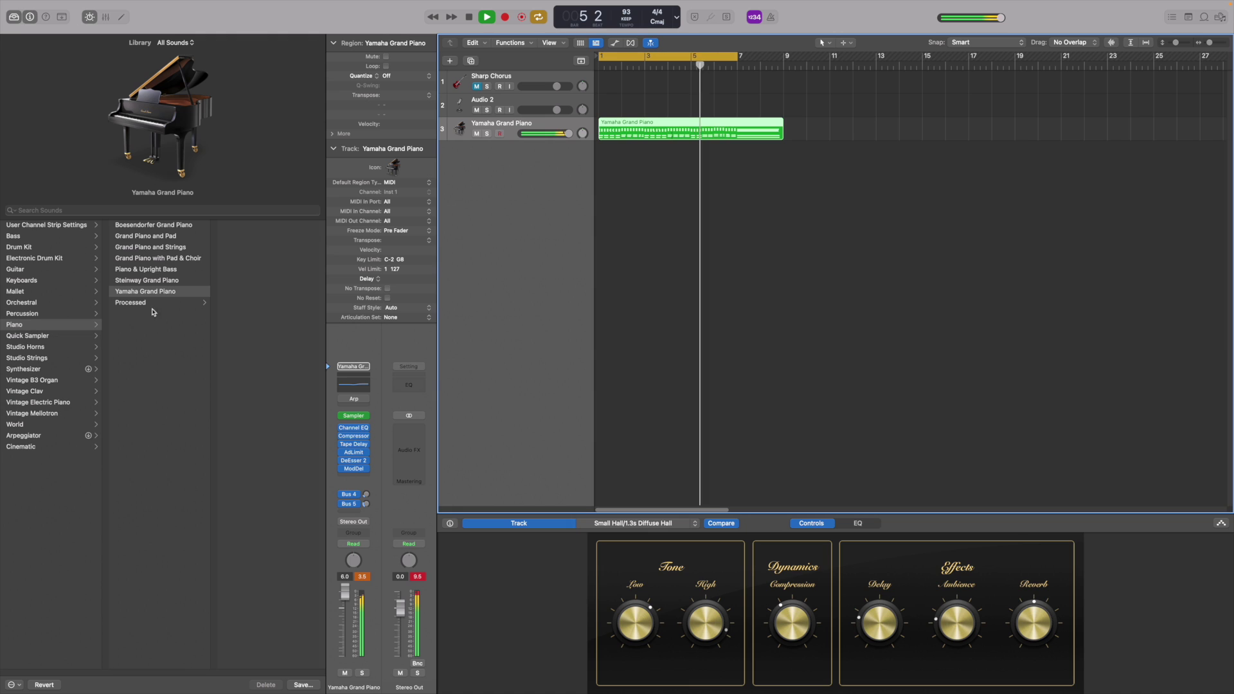